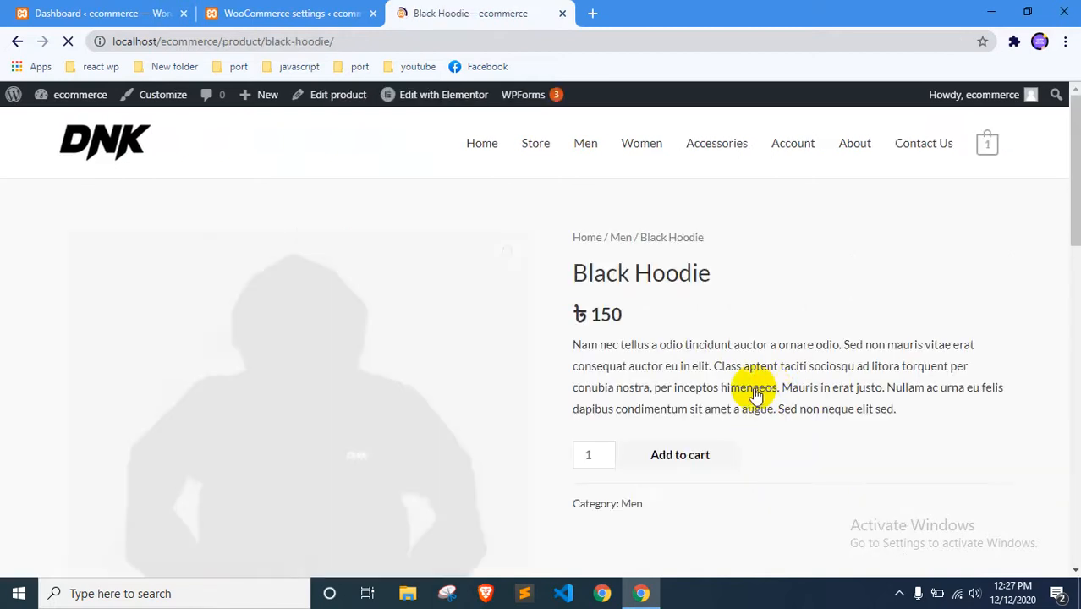
# Add one Black Hoodie to the cart and proceed to checkout
pyautogui.scroll(-2, 753, 387)
pyautogui.click(680, 295)
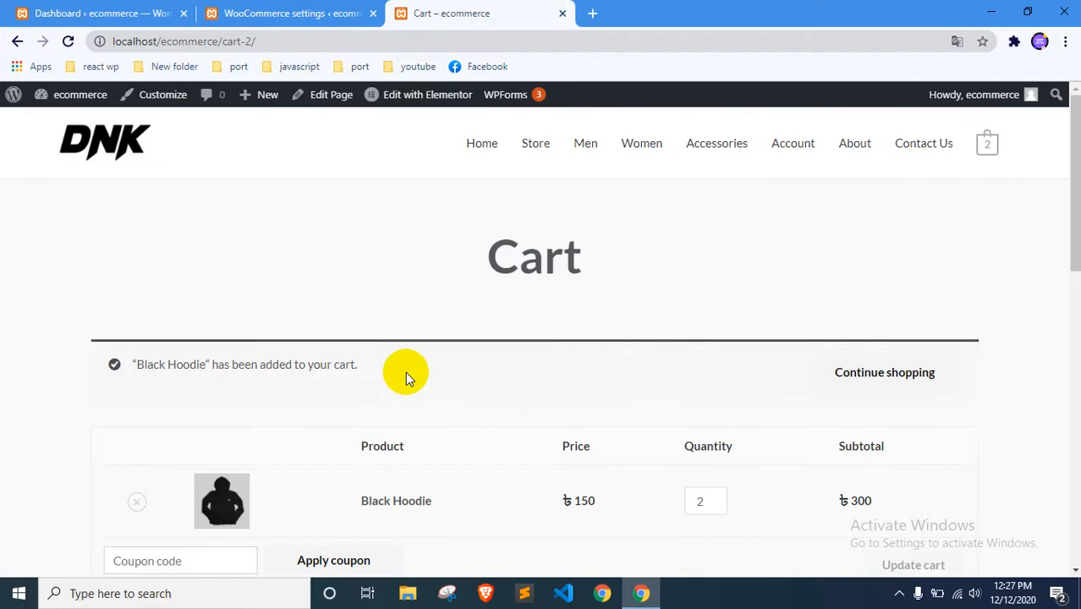
pyautogui.scroll(-5, 475, 410)
pyautogui.click(717, 491)
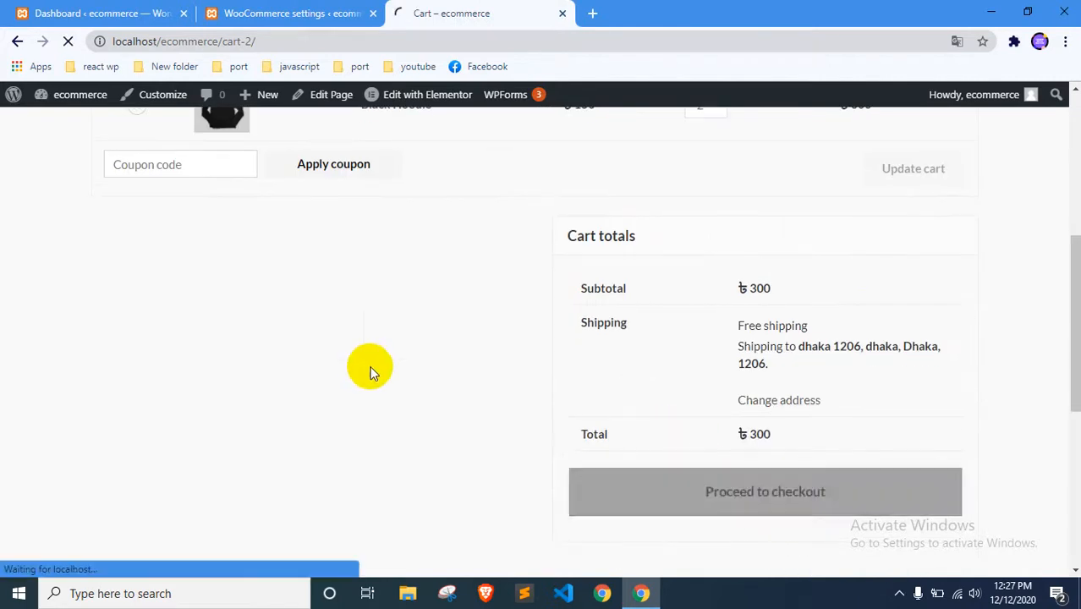
# Review the billing details and payment section of the checkout form, and try to place the order without filling in the blank fields
pyautogui.scroll(2, 365, 364)
pyautogui.scroll(-3, 379, 337)
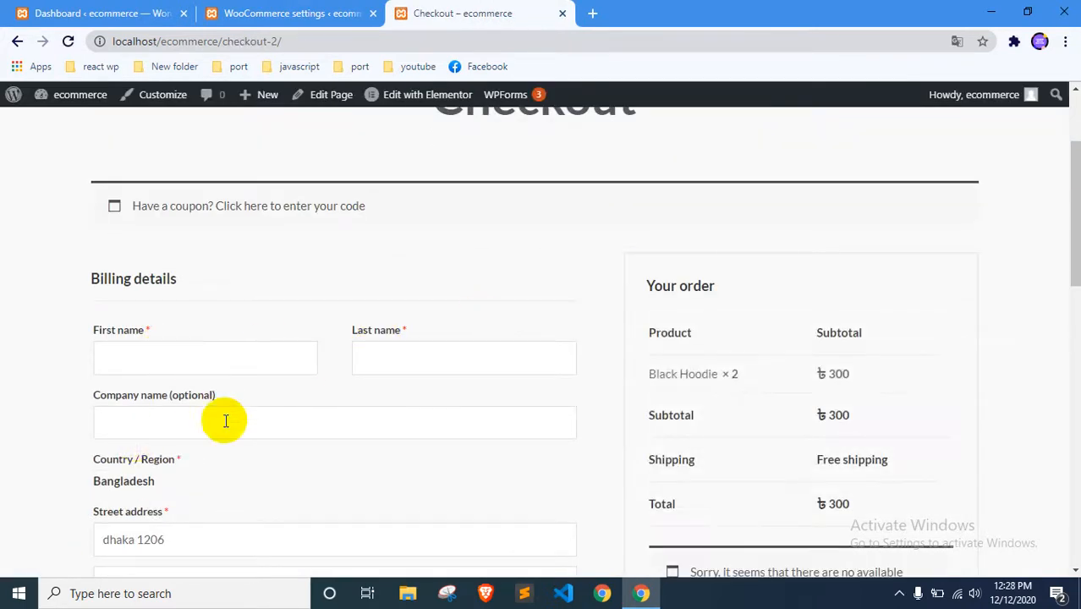
pyautogui.scroll(-3, 224, 414)
pyautogui.scroll(-2, 205, 340)
pyautogui.scroll(2, 153, 279)
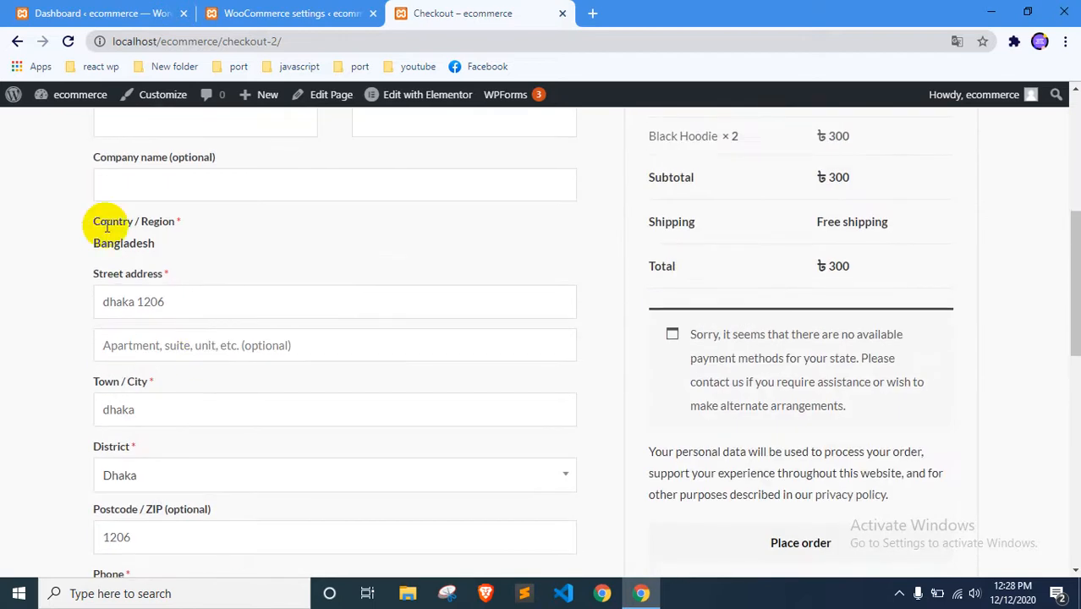
pyautogui.moveTo(85, 241); pyautogui.dragTo(143, 245)
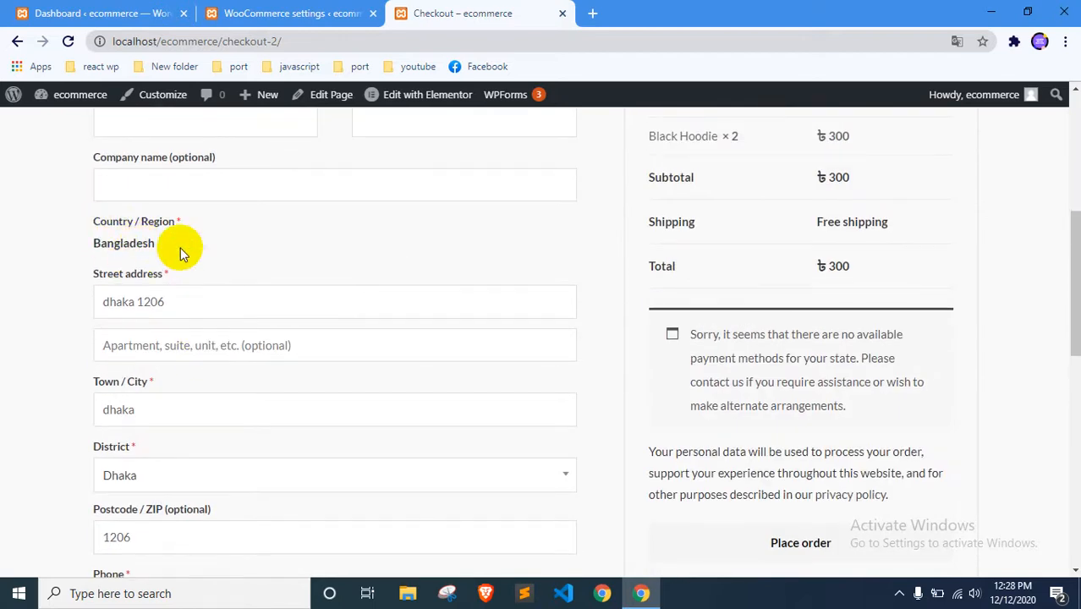
pyautogui.scroll(-2, 224, 355)
pyautogui.scroll(1, 251, 336)
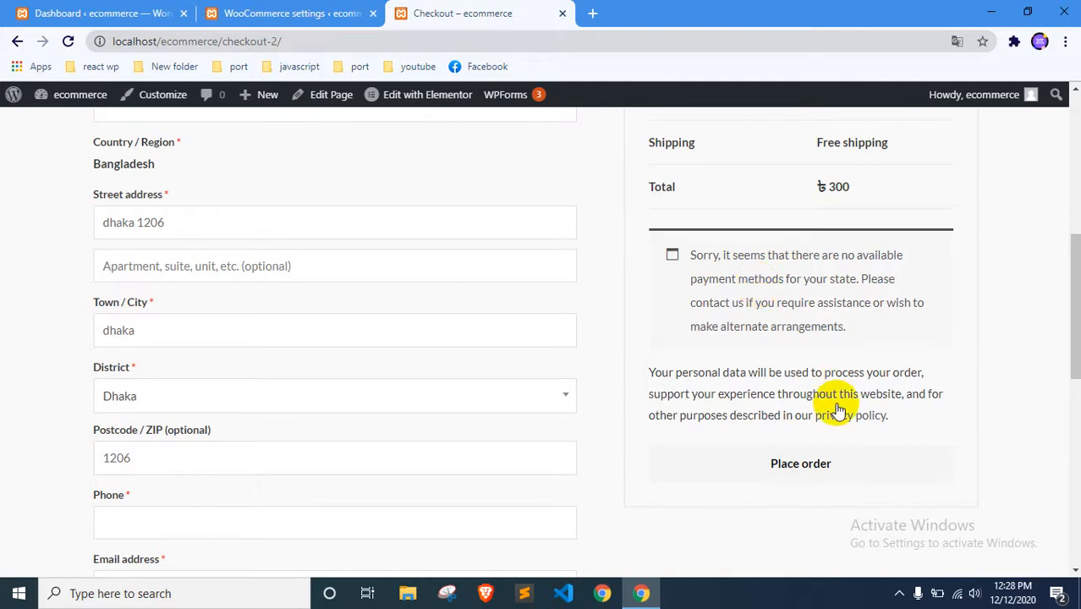
pyautogui.click(826, 463)
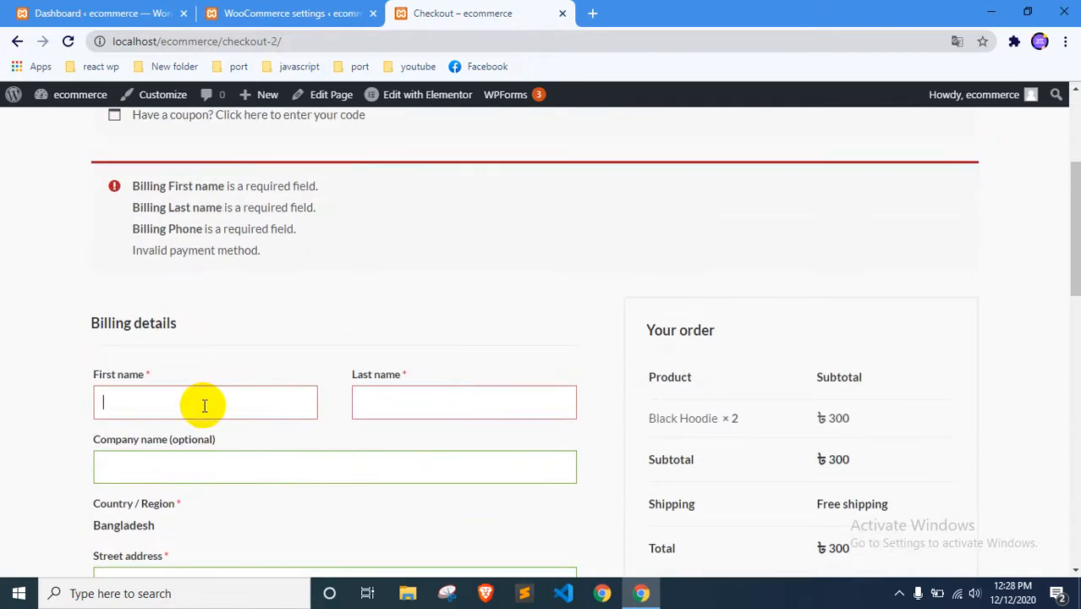
# Fill in the customer's first name and last name in the billing details, and set the company name to test
pyautogui.click(151, 397)
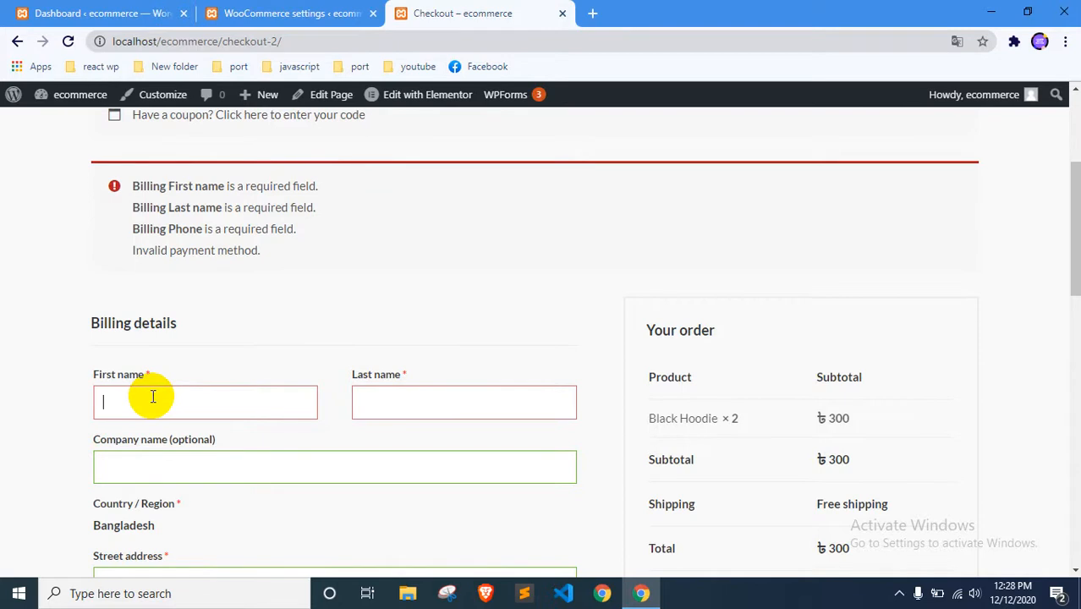
pyautogui.click(386, 391)
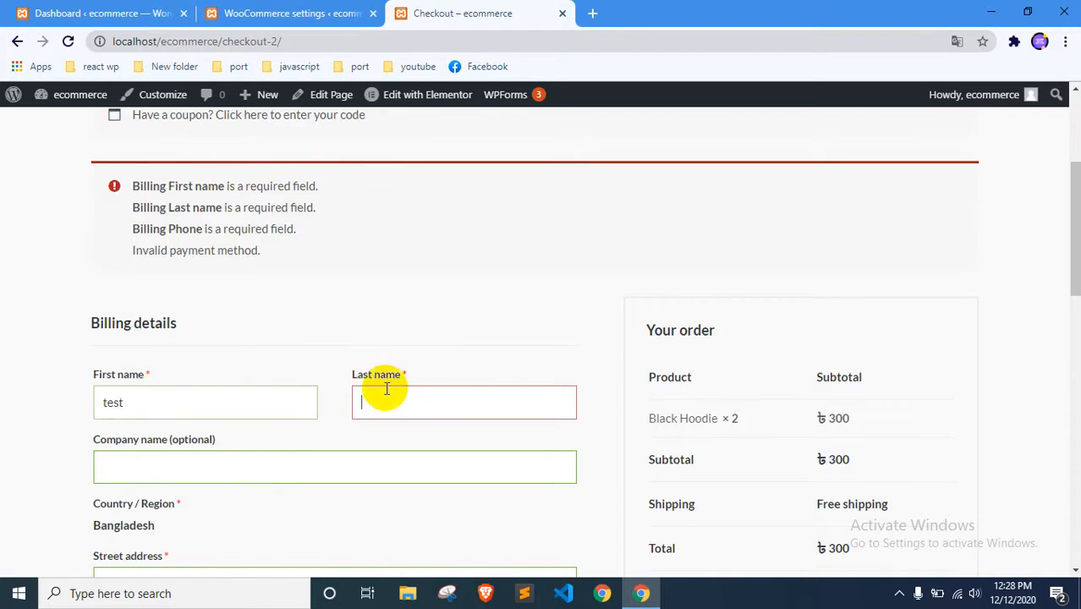
pyautogui.write('val')
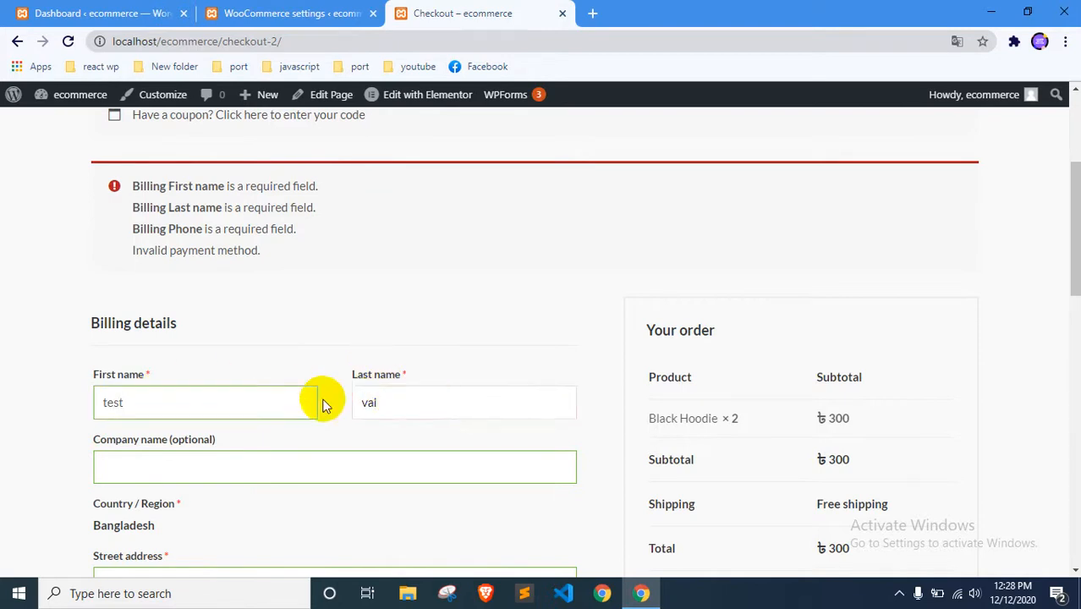
pyautogui.hotkey('shift', 'Tab')
pyautogui.write('s')
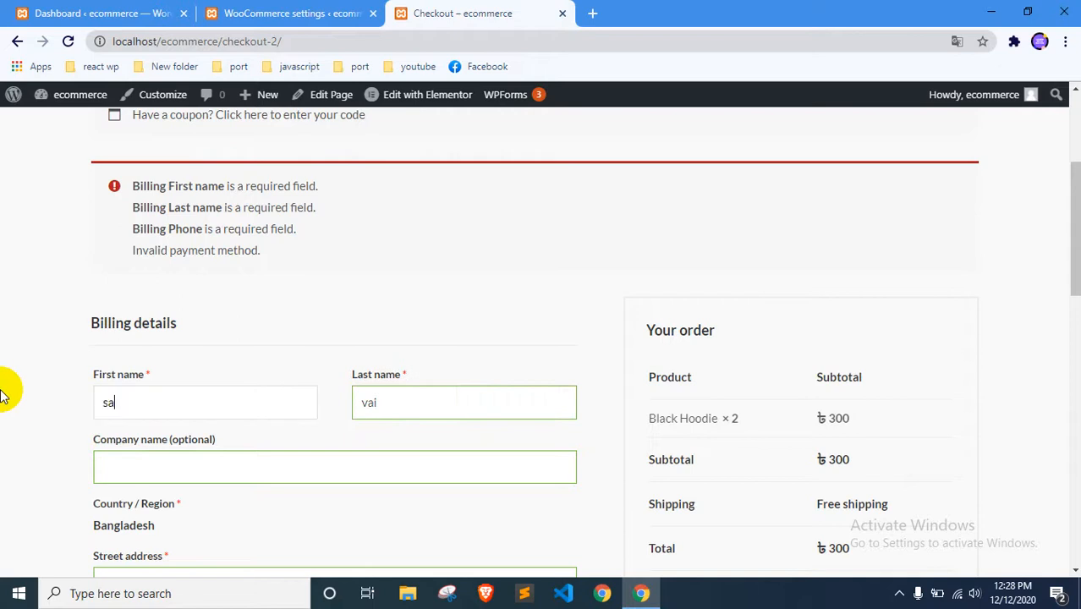
pyautogui.click(238, 472)
pyautogui.write('test')
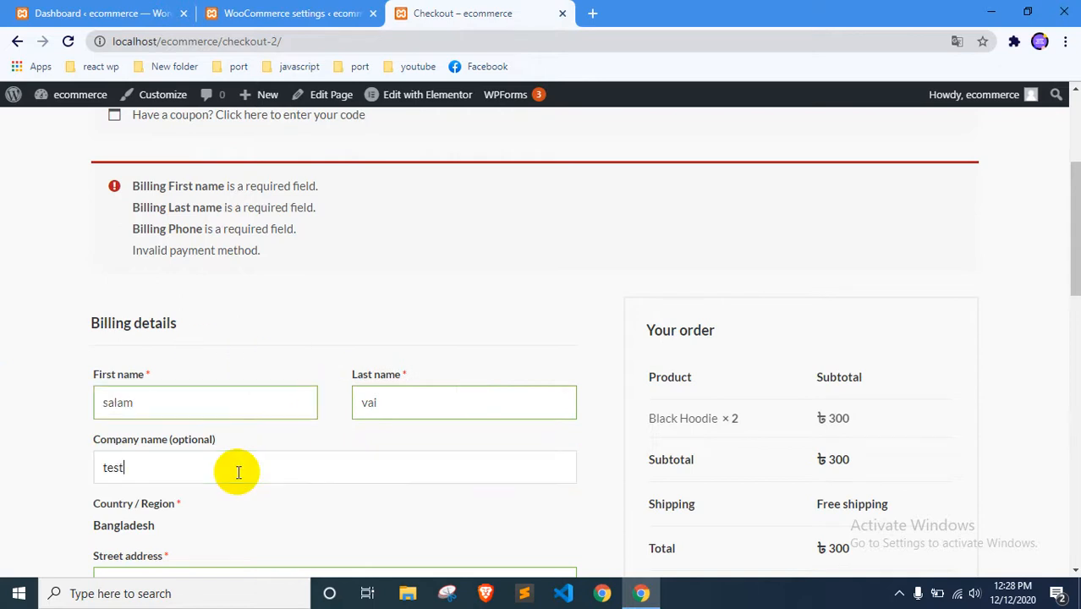
# Enter the customer's phone number in the billing details and try to place the order
pyautogui.scroll(-2, 238, 472)
pyautogui.click(206, 432)
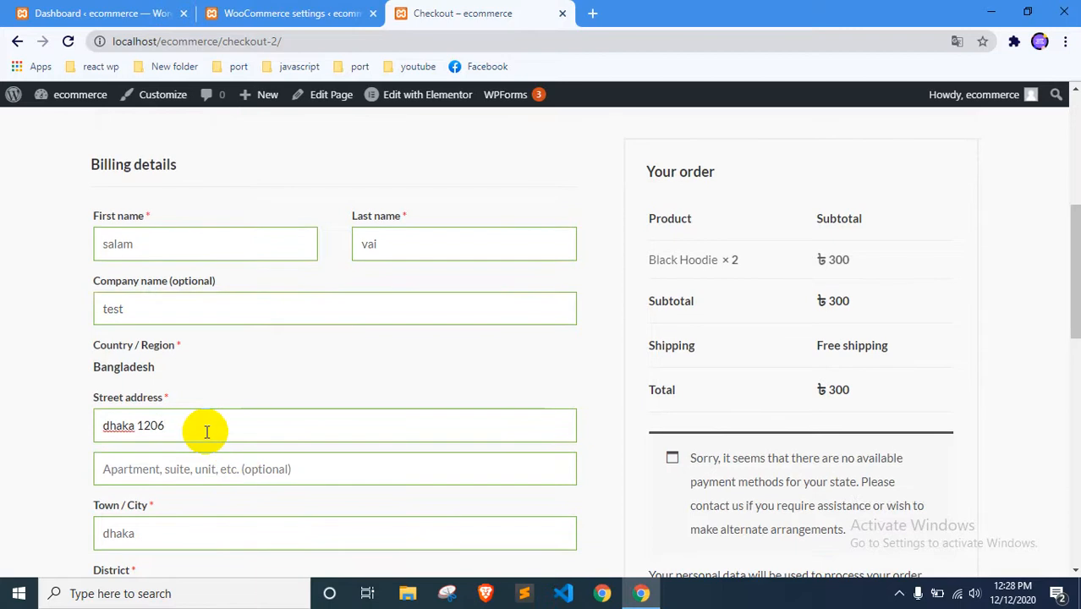
pyautogui.press('Return')
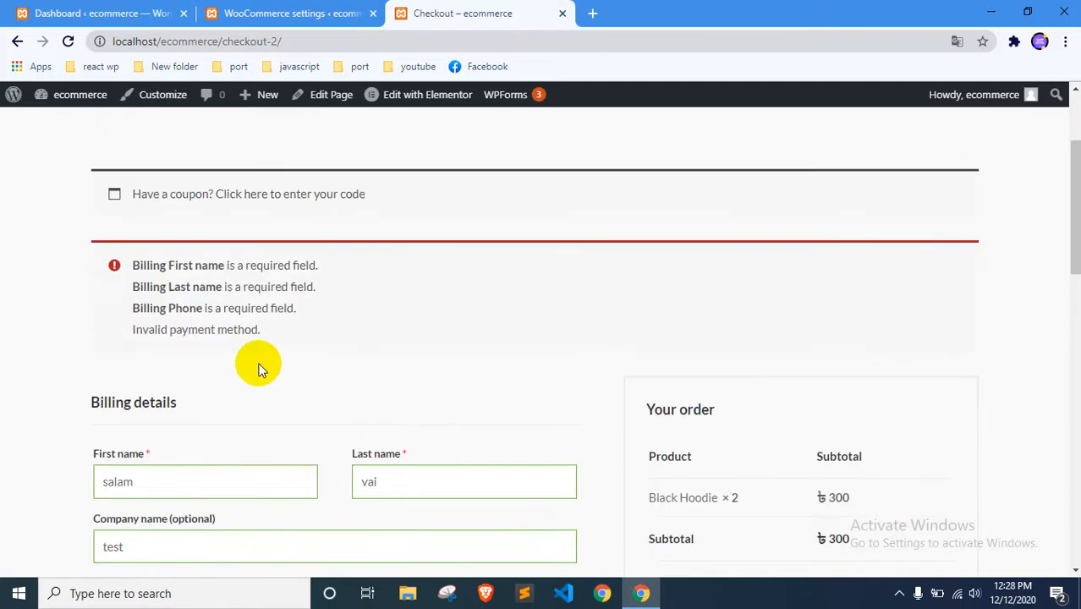
pyautogui.scroll(-7, 258, 368)
pyautogui.click(219, 416)
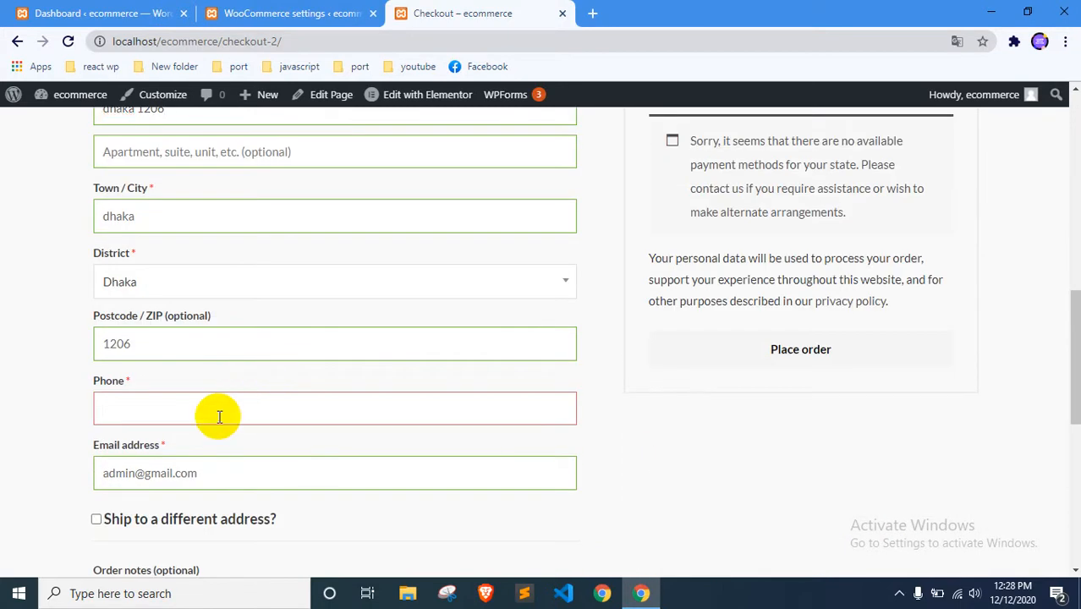
pyautogui.write('15456151')
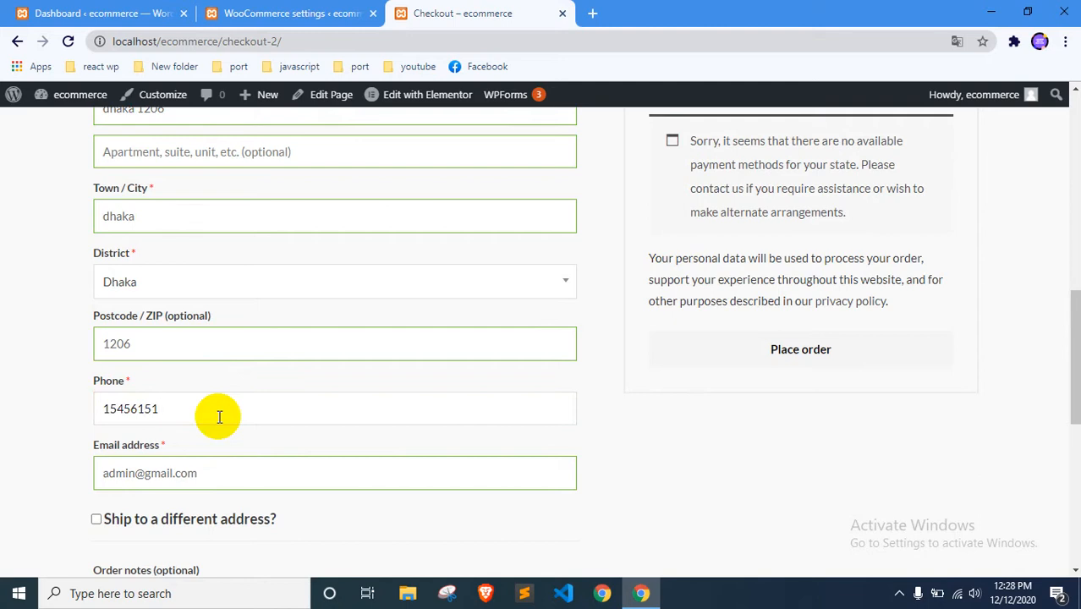
pyautogui.click(776, 351)
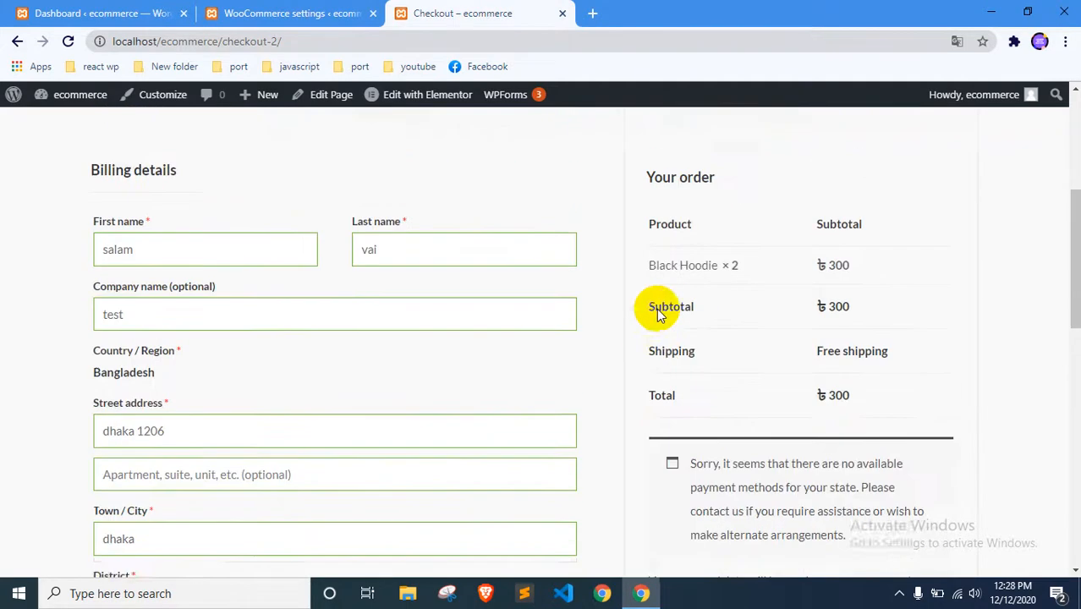
# Read the payment notices on the checkout page and open the Payments section of the WooCommerce settings
pyautogui.moveTo(172, 187); pyautogui.dragTo(281, 187)
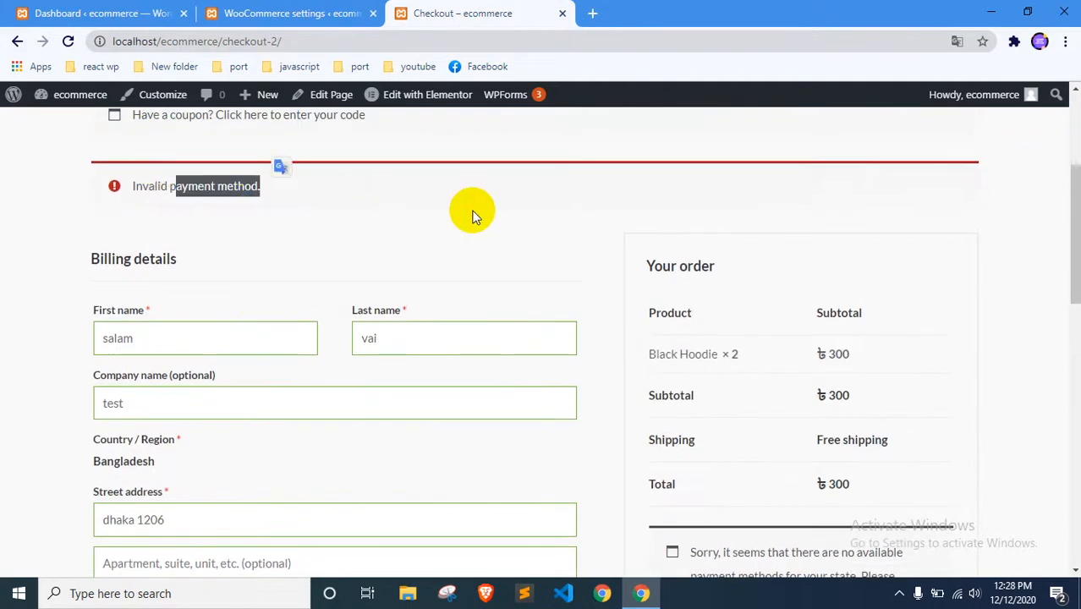
pyautogui.scroll(-3, 682, 249)
pyautogui.scroll(2, 731, 414)
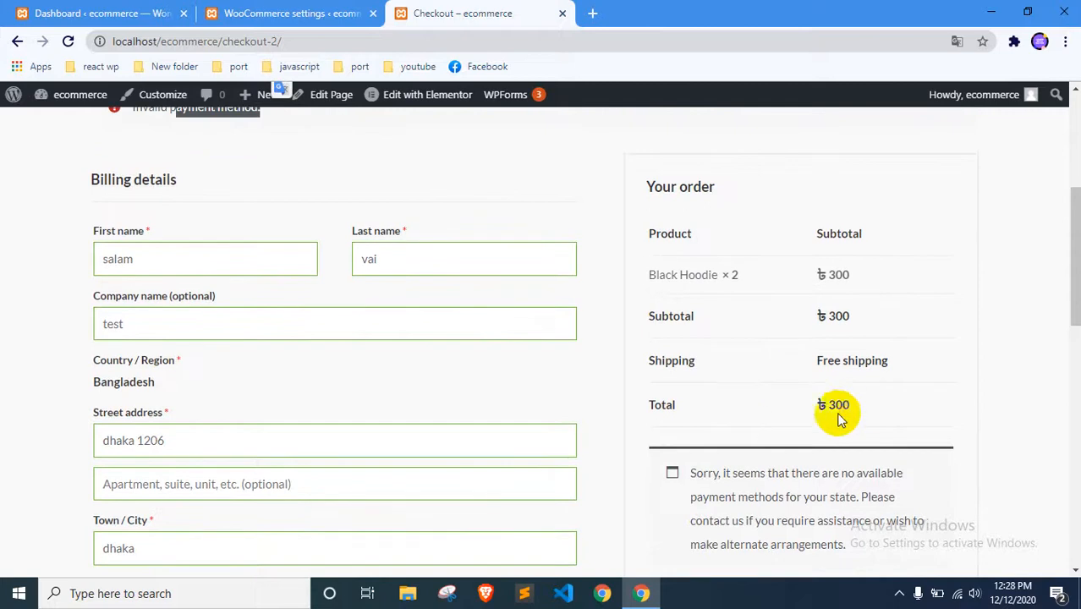
pyautogui.scroll(-1, 826, 382)
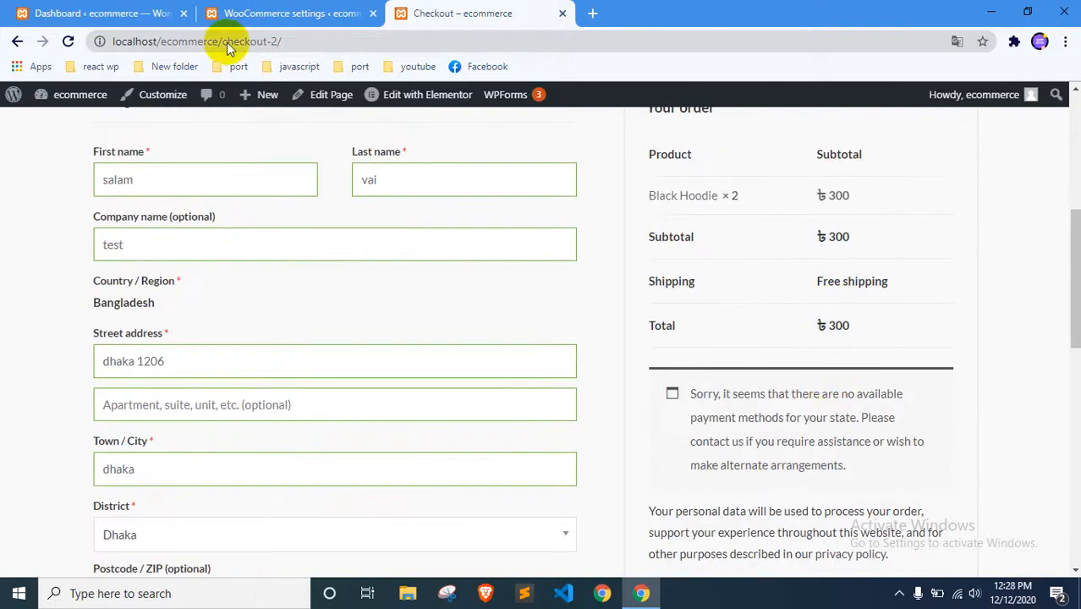
pyautogui.click(138, 8)
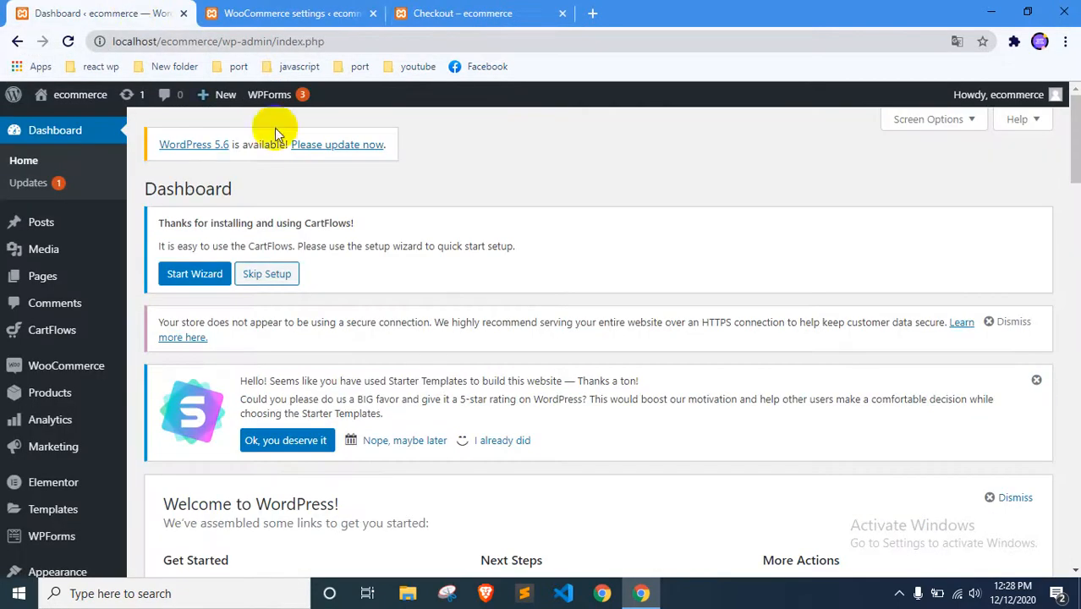
pyautogui.click(246, 10)
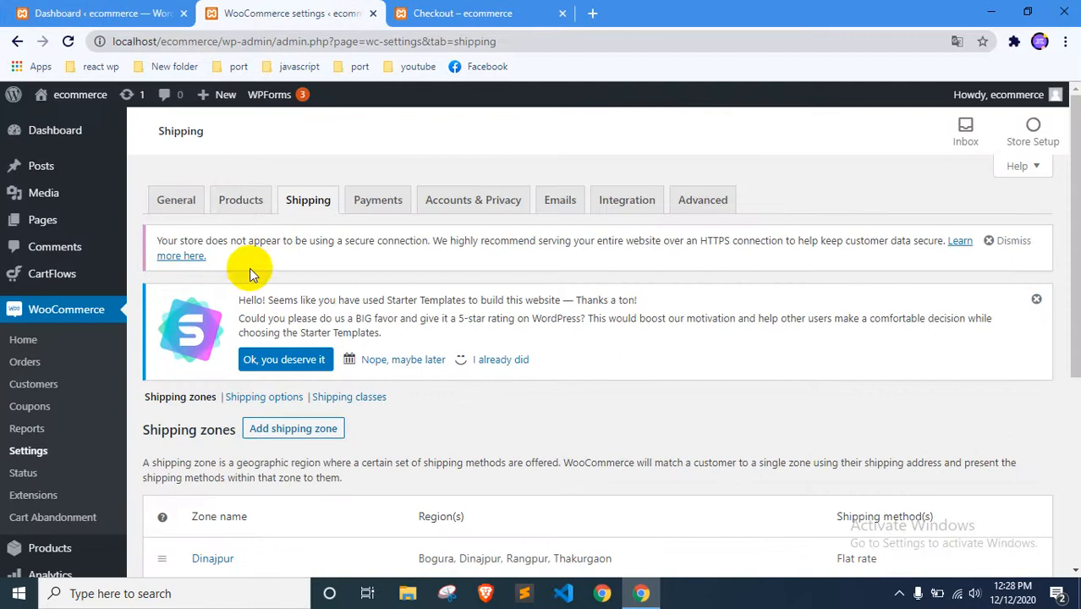
pyautogui.click(68, 315)
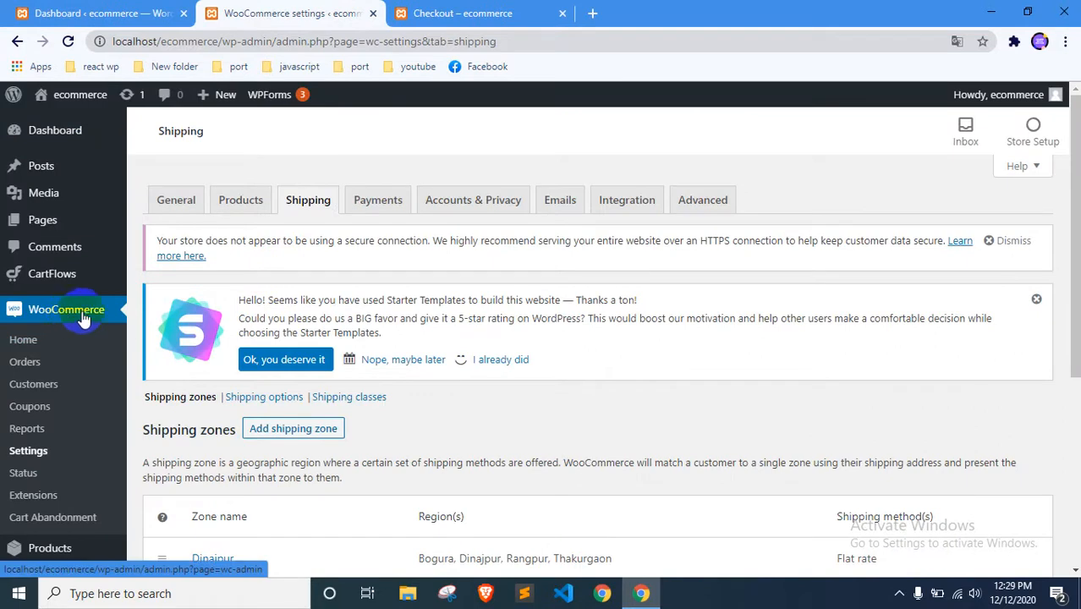
pyautogui.click(365, 208)
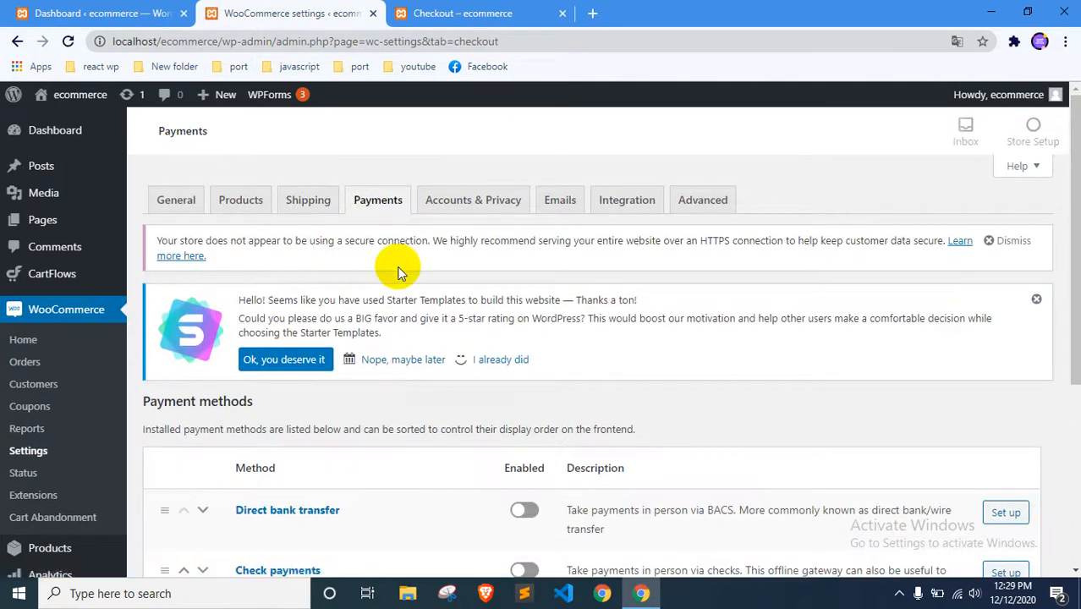
# Enable the Cash on delivery payment method and save the changes
pyautogui.scroll(-2, 399, 269)
pyautogui.scroll(-2, 466, 227)
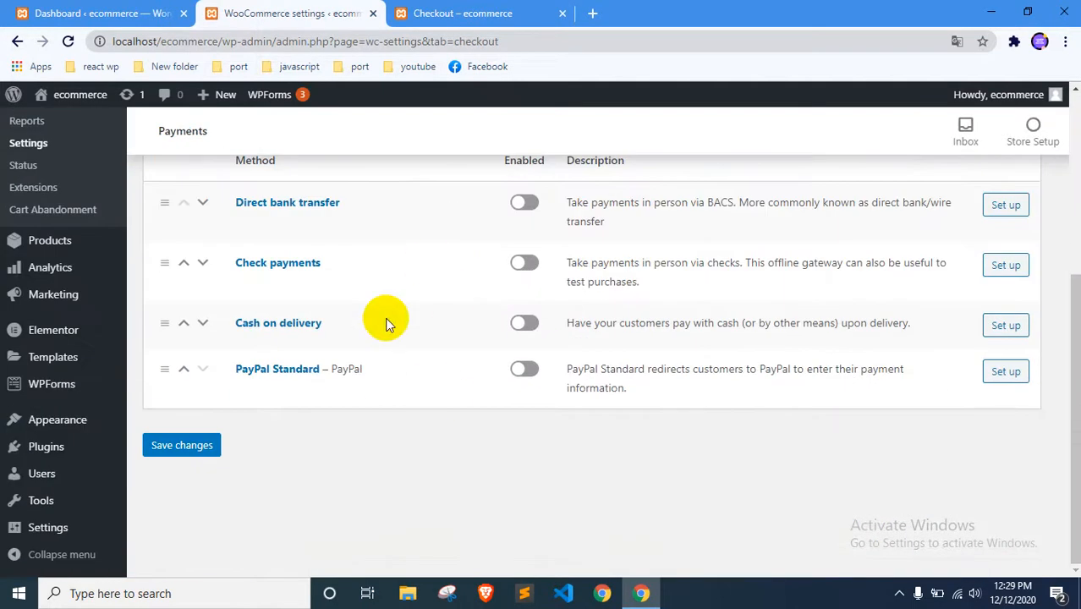
pyautogui.scroll(1, 441, 371)
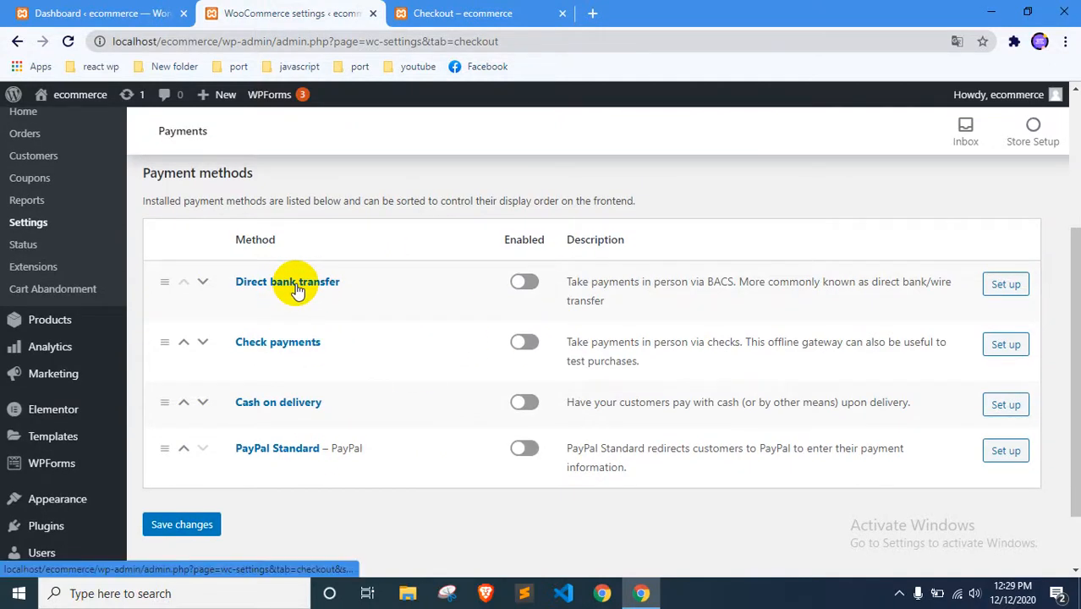
pyautogui.scroll(1, 386, 274)
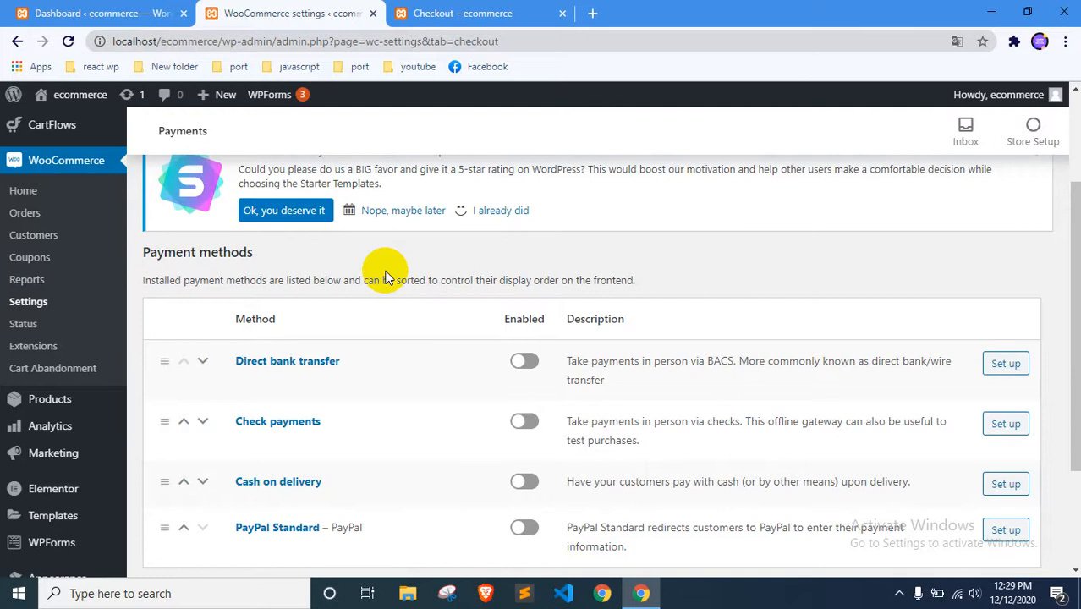
pyautogui.scroll(-1, 386, 279)
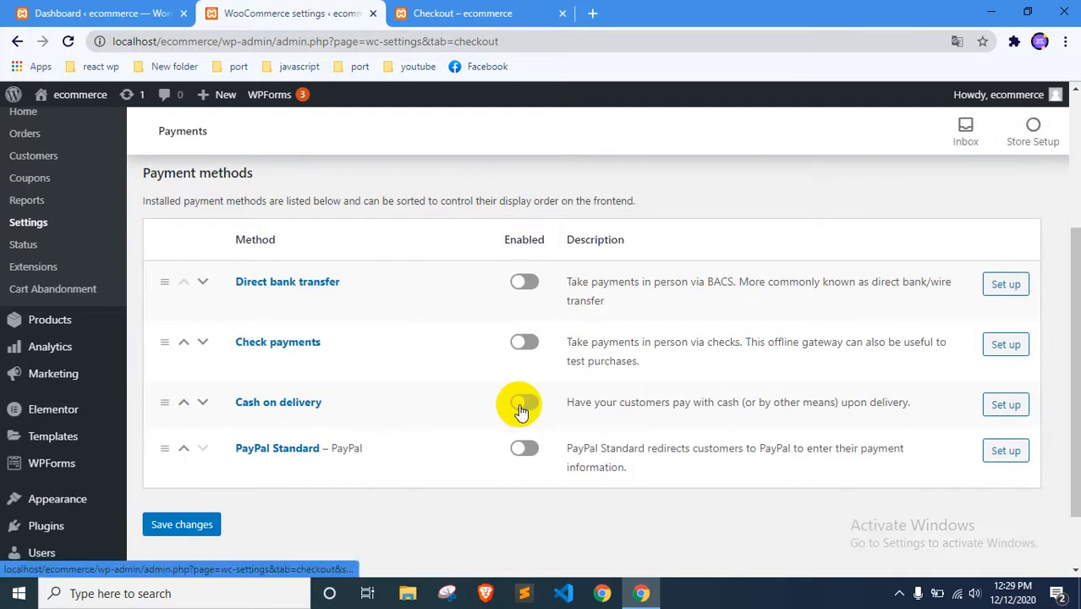
pyautogui.click(522, 403)
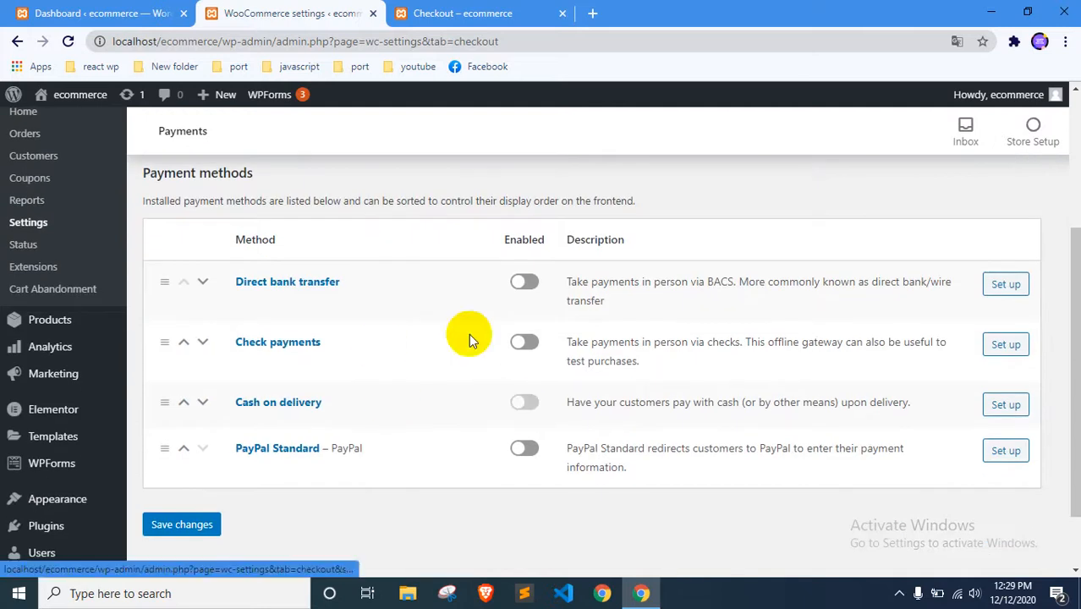
pyautogui.click(193, 524)
# Return to the store's checkout page, reload it and check the payment methods offered below the order summary
pyautogui.click(459, 15)
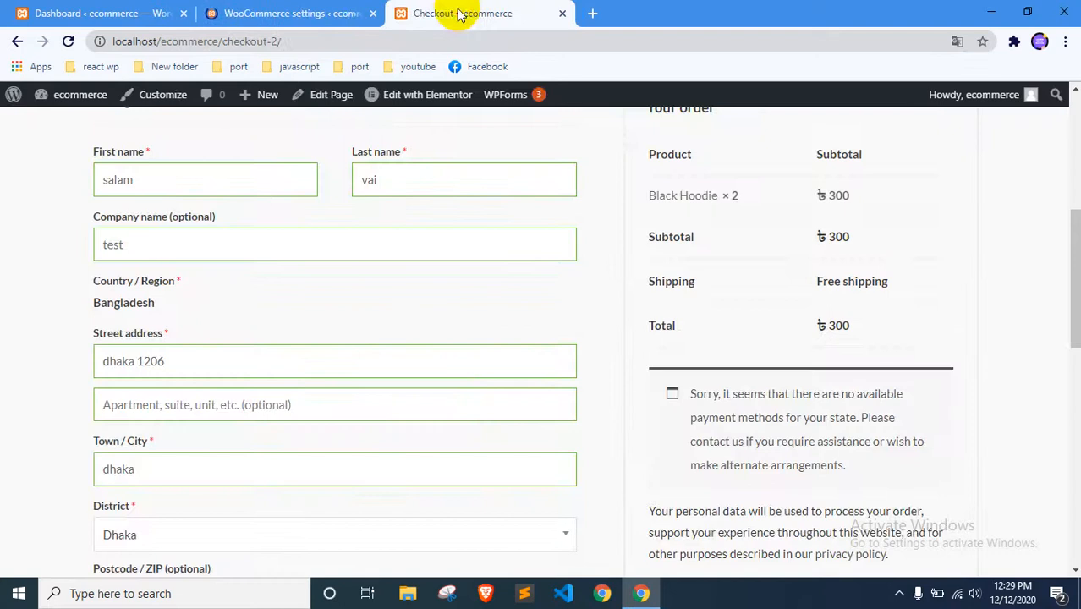
pyautogui.click(229, 12)
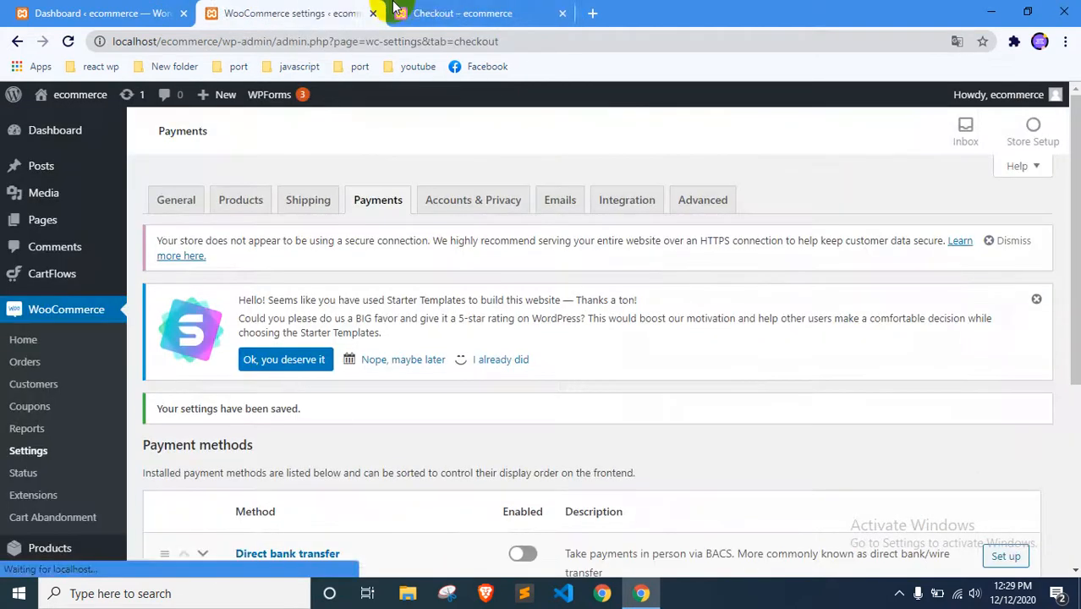
pyautogui.click(398, 12)
pyautogui.rightClick(10, 223)
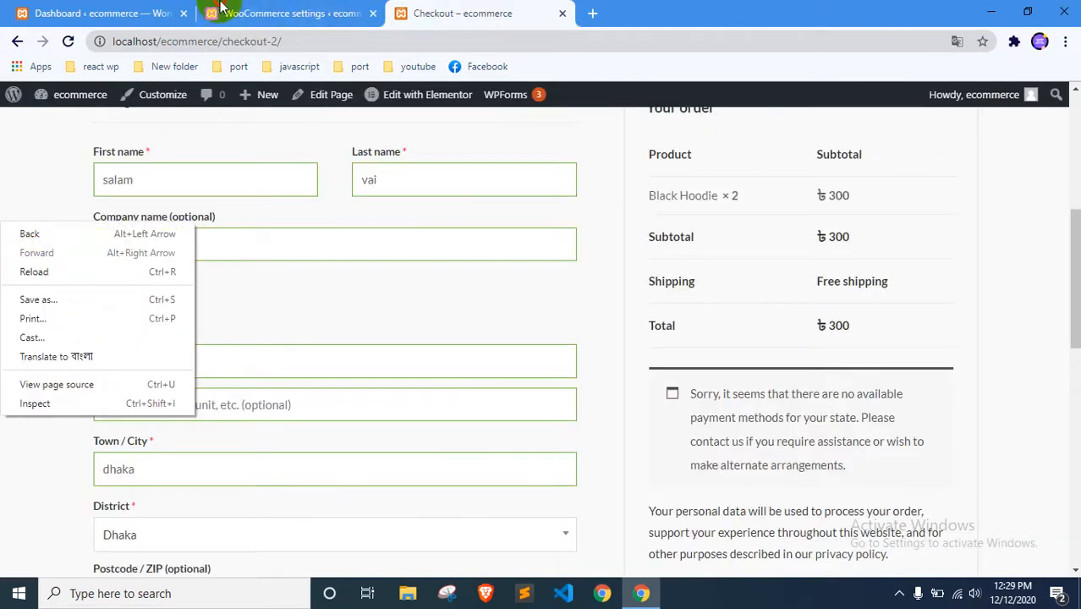
pyautogui.click(222, 12)
pyautogui.scroll(-3, 373, 398)
pyautogui.click(486, 13)
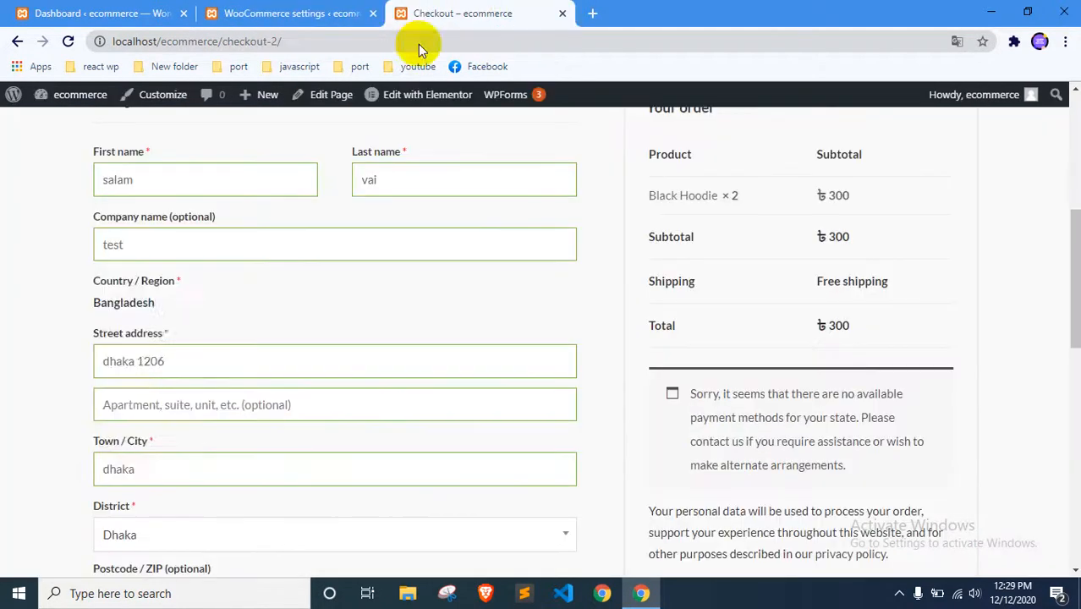
pyautogui.rightClick(8, 286)
pyautogui.click(39, 334)
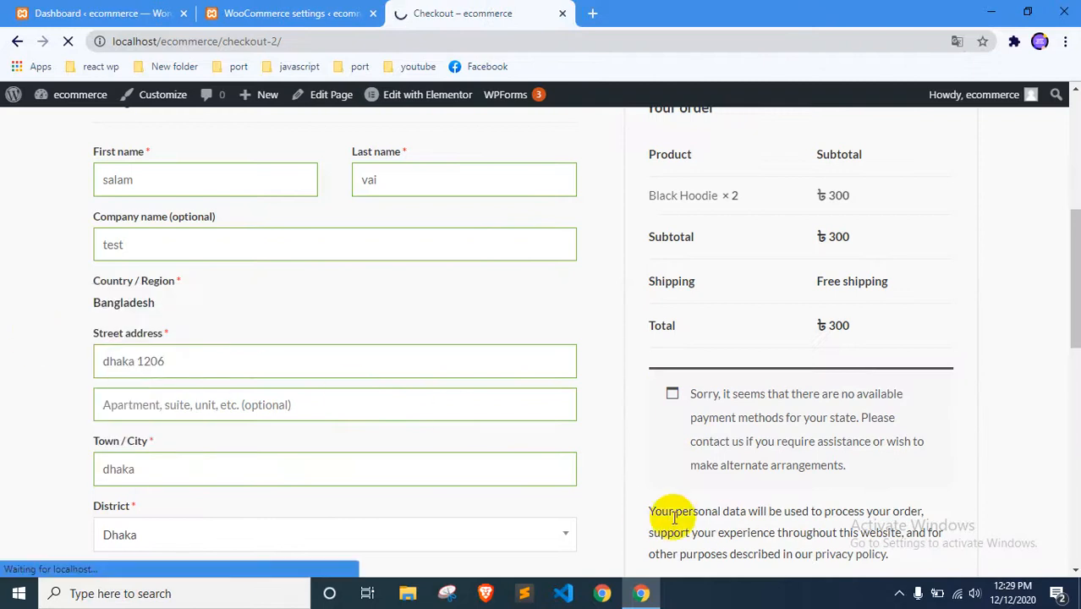
pyautogui.scroll(-1, 731, 432)
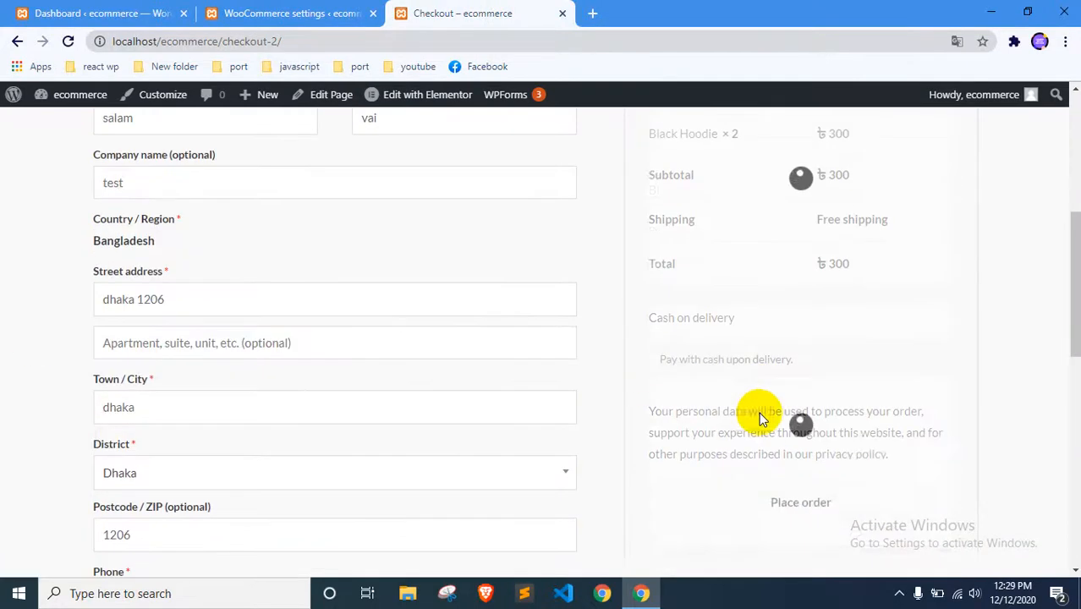
# Place the Black Hoodie order with Cash on delivery and wait for the order confirmation
pyautogui.click(770, 505)
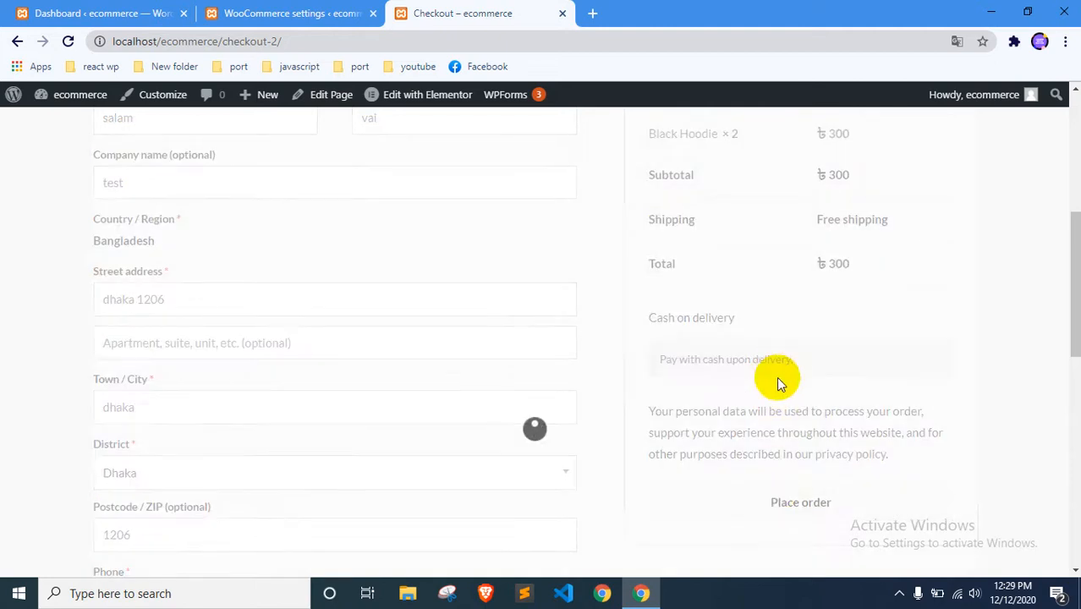
pyautogui.scroll(1, 778, 346)
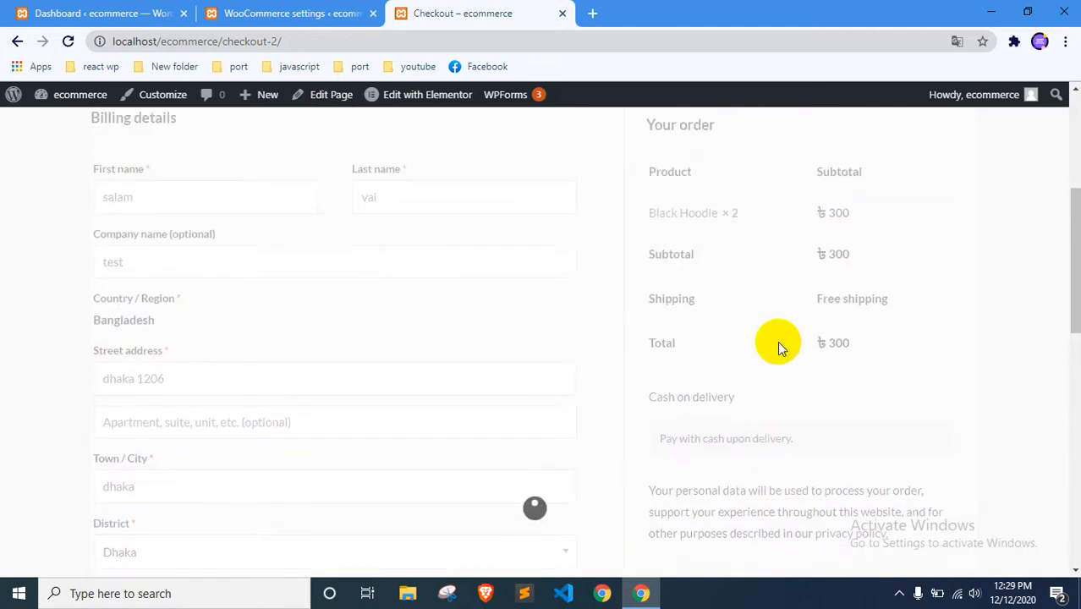
pyautogui.scroll(1, 777, 341)
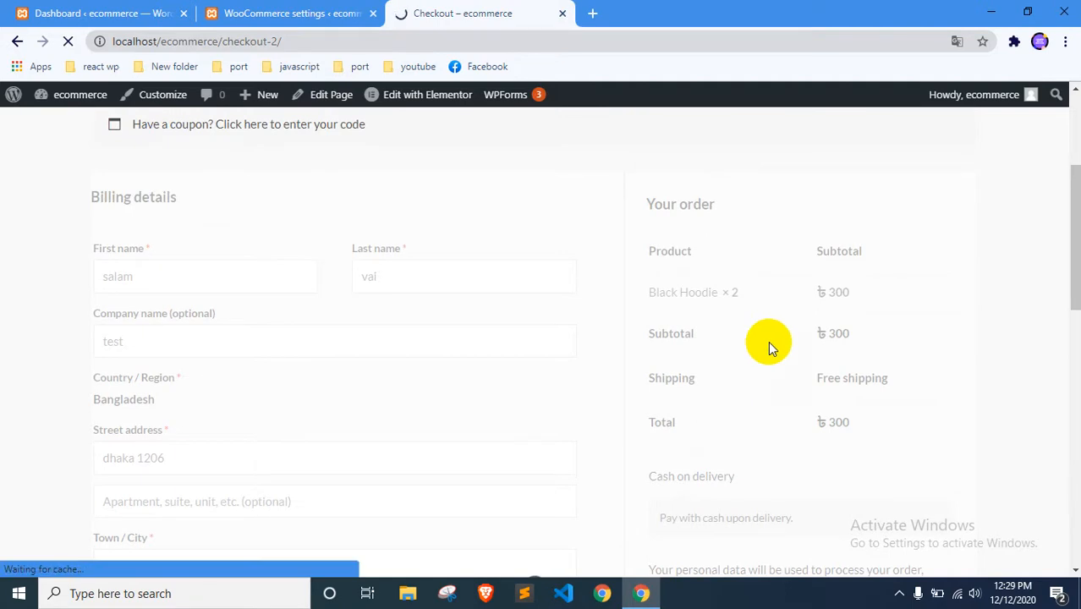
pyautogui.scroll(-2, 378, 376)
pyautogui.scroll(2, 376, 380)
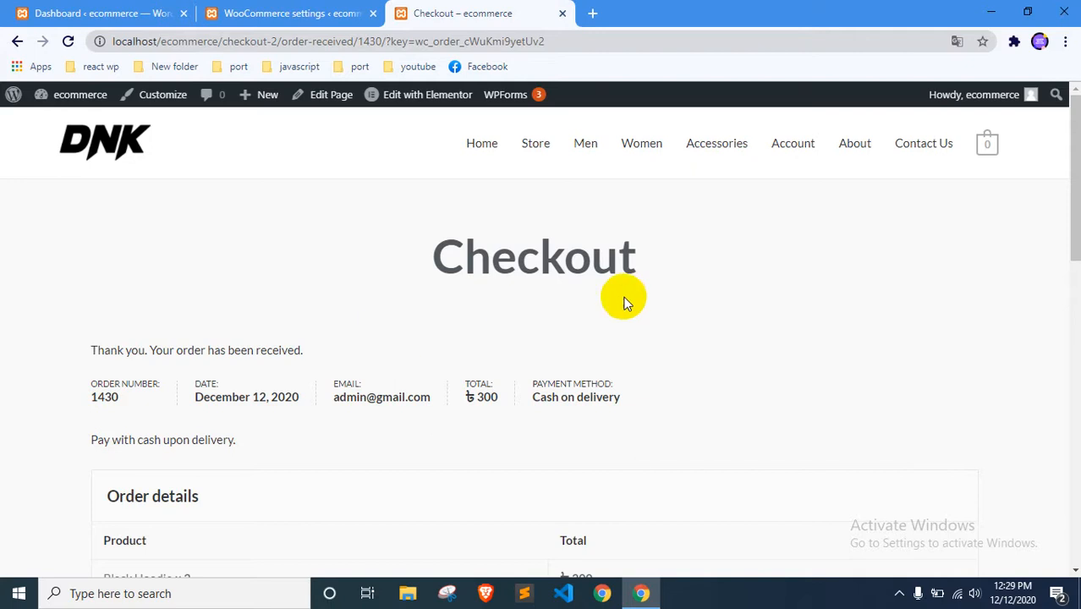
# Open the Blue Hoodie from the store's product listing and add one to the cart
pyautogui.click(545, 150)
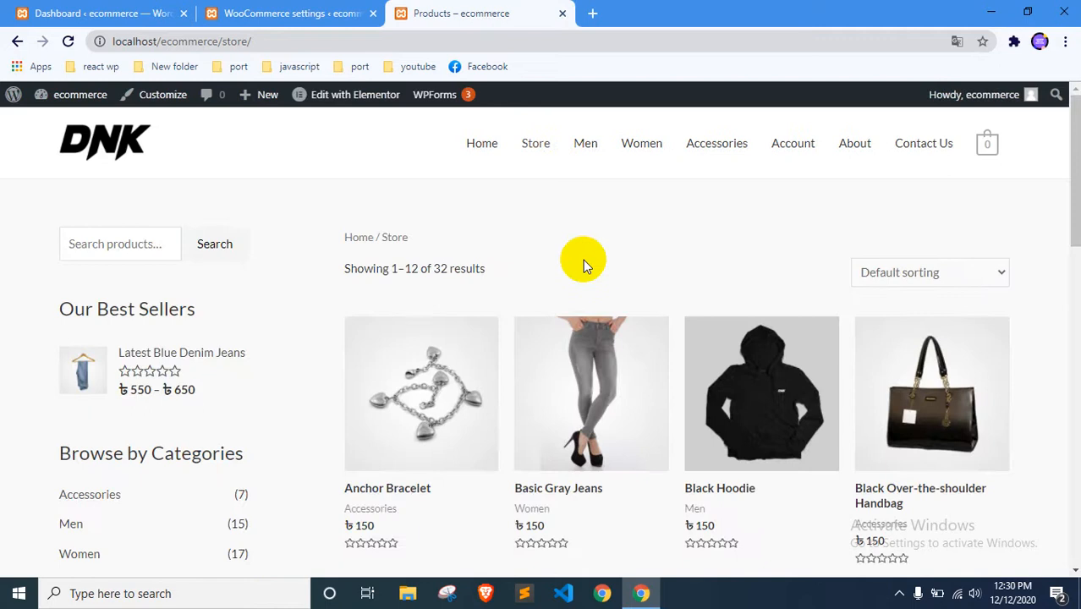
pyautogui.scroll(-3, 583, 259)
pyautogui.click(731, 412)
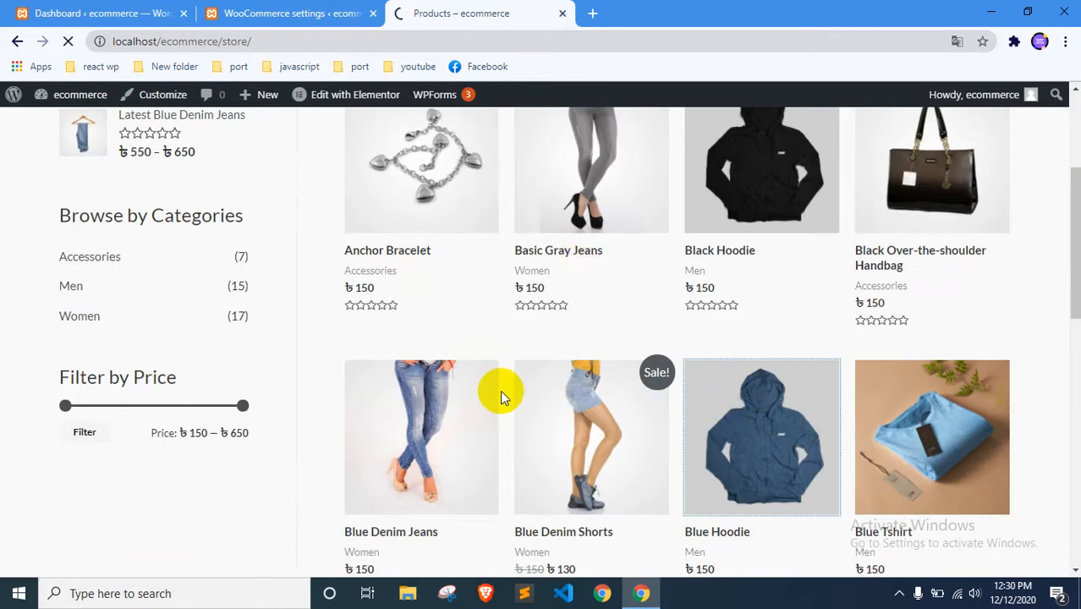
pyautogui.scroll(-3, 500, 390)
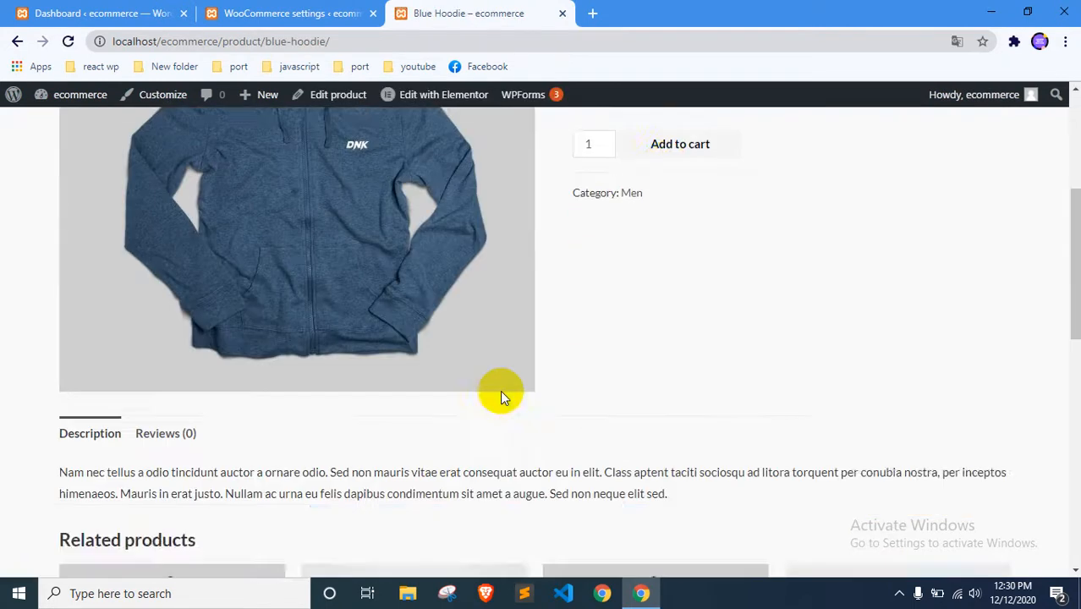
pyautogui.scroll(1, 591, 338)
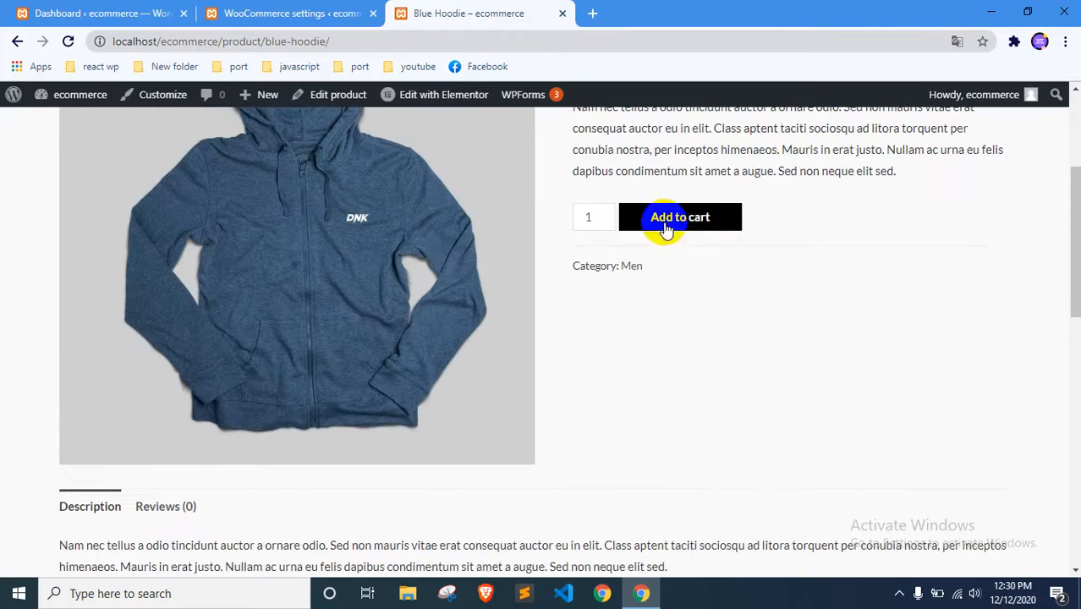
# Go to the WordPress dashboard and search the plugins available to add for "bkash"
pyautogui.click(112, 10)
pyautogui.moveTo(53, 338)
pyautogui.scroll(-2, 54, 338)
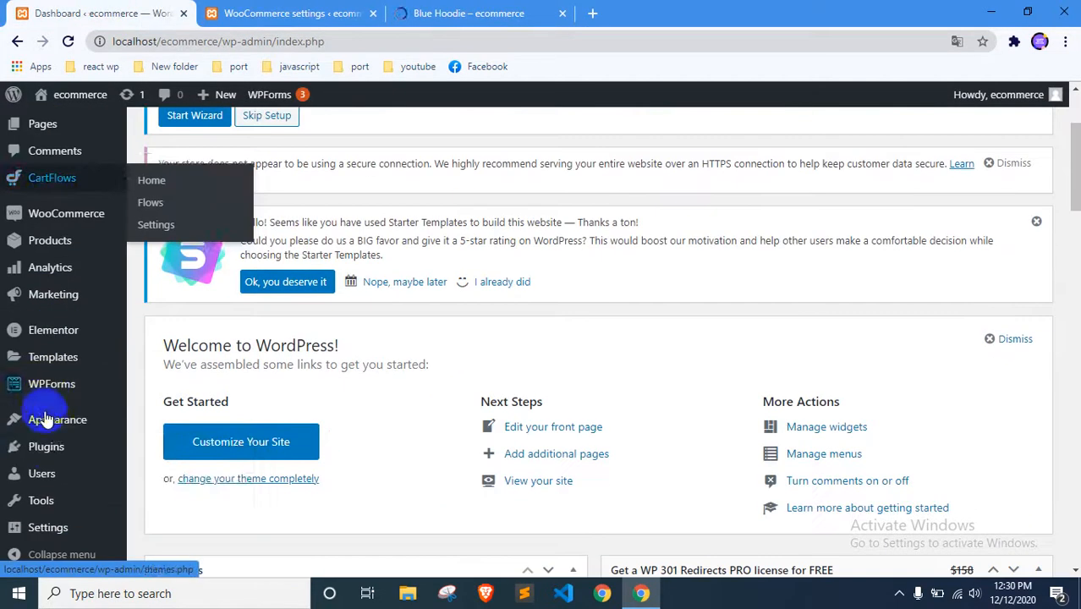
pyautogui.click(46, 446)
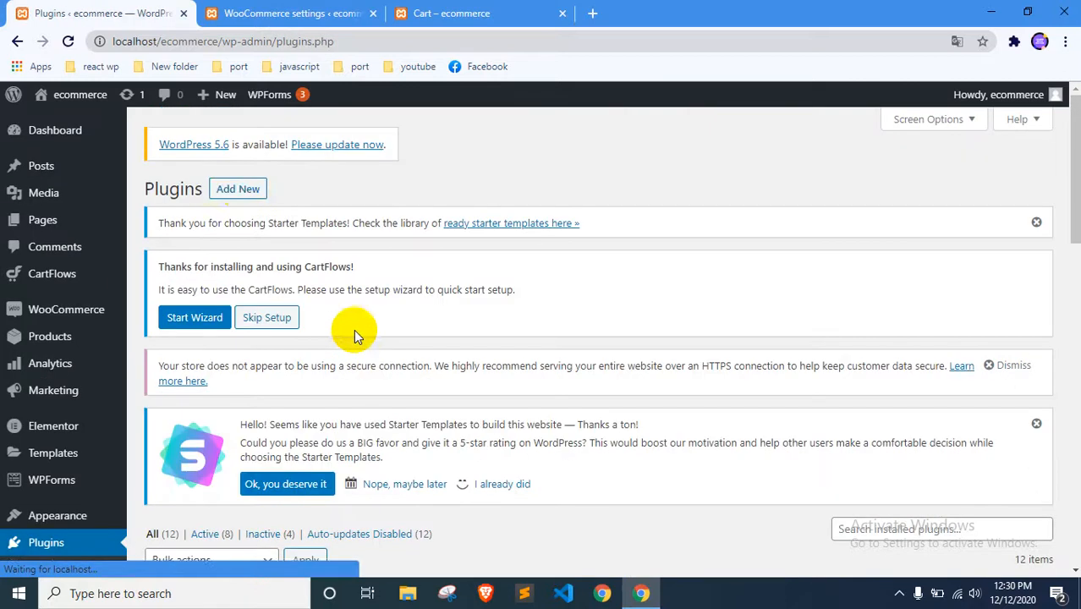
pyautogui.click(239, 189)
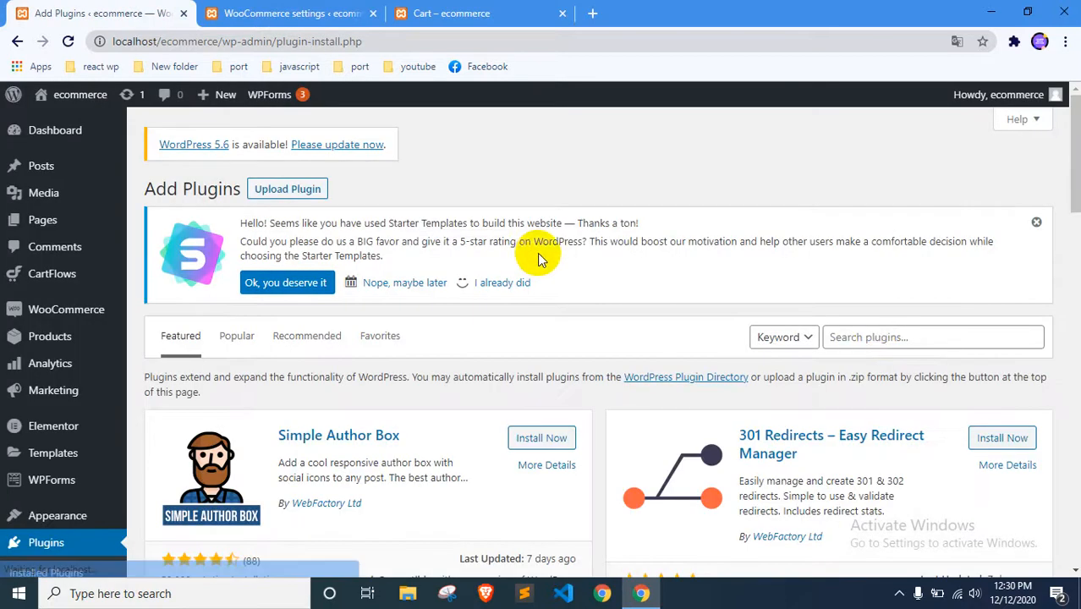
pyautogui.click(873, 347)
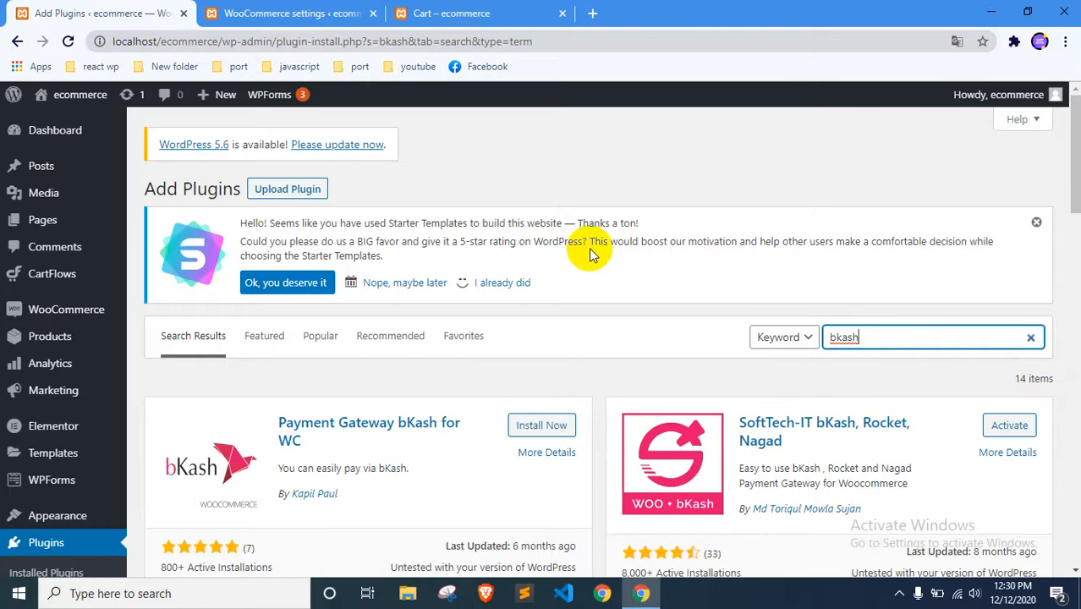
# Activate the SoftTech-IT bKash, Rocket, Nagad plugin and locate it among the installed plugins
pyautogui.scroll(-2, 592, 254)
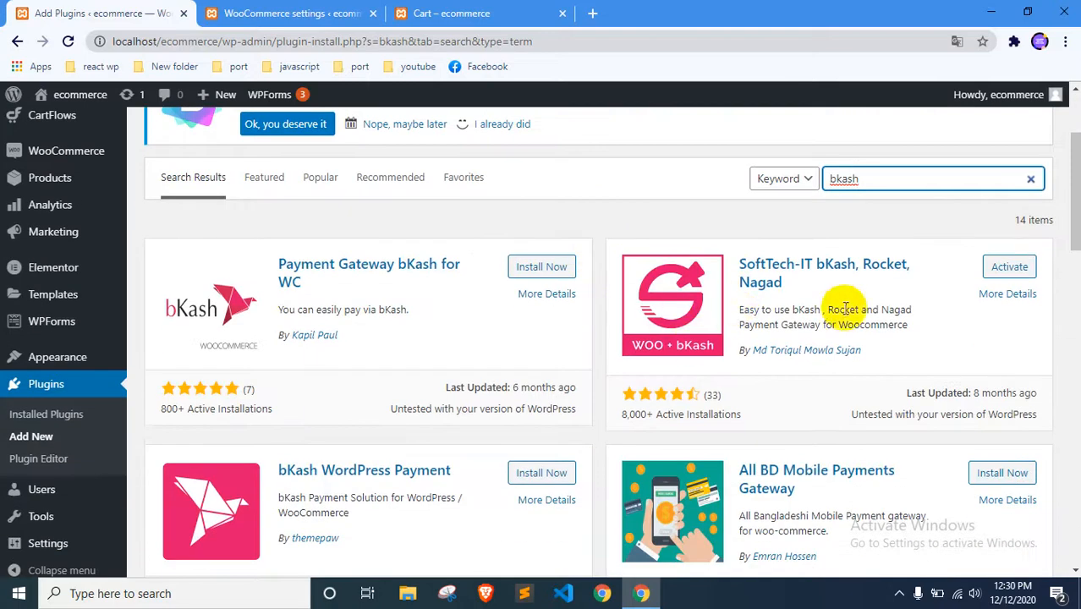
pyautogui.click(1009, 269)
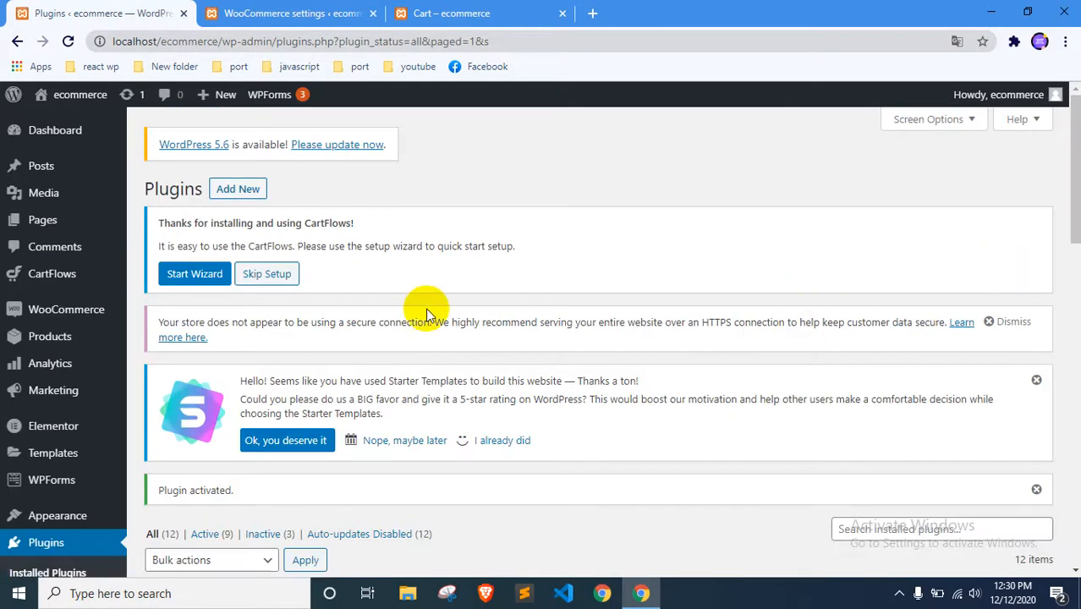
pyautogui.scroll(-5, 427, 314)
pyautogui.scroll(-5, 419, 315)
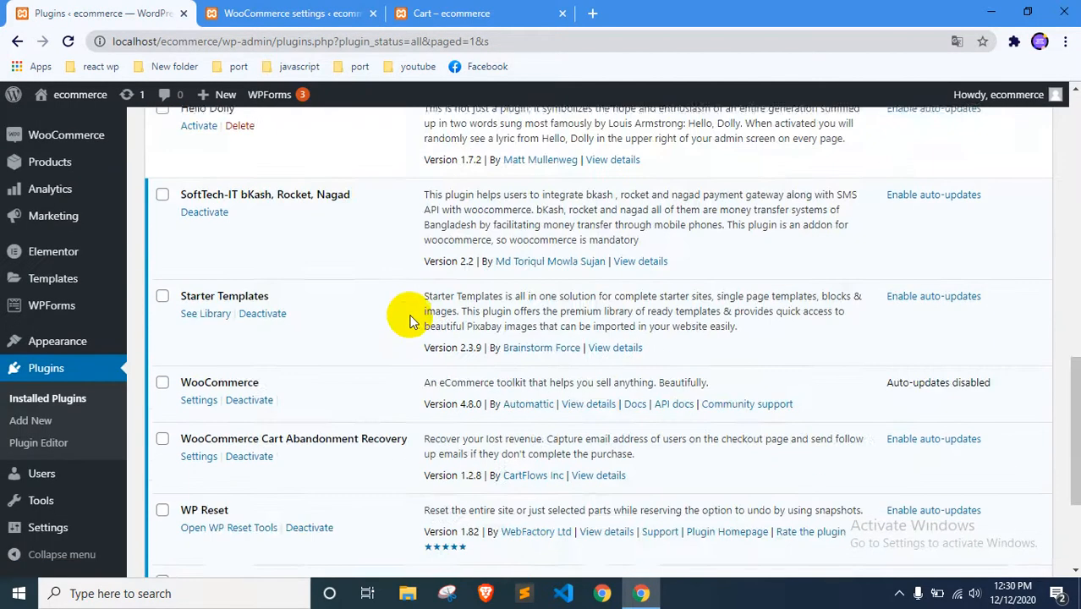
pyautogui.scroll(-3, 409, 322)
pyautogui.scroll(3, 410, 321)
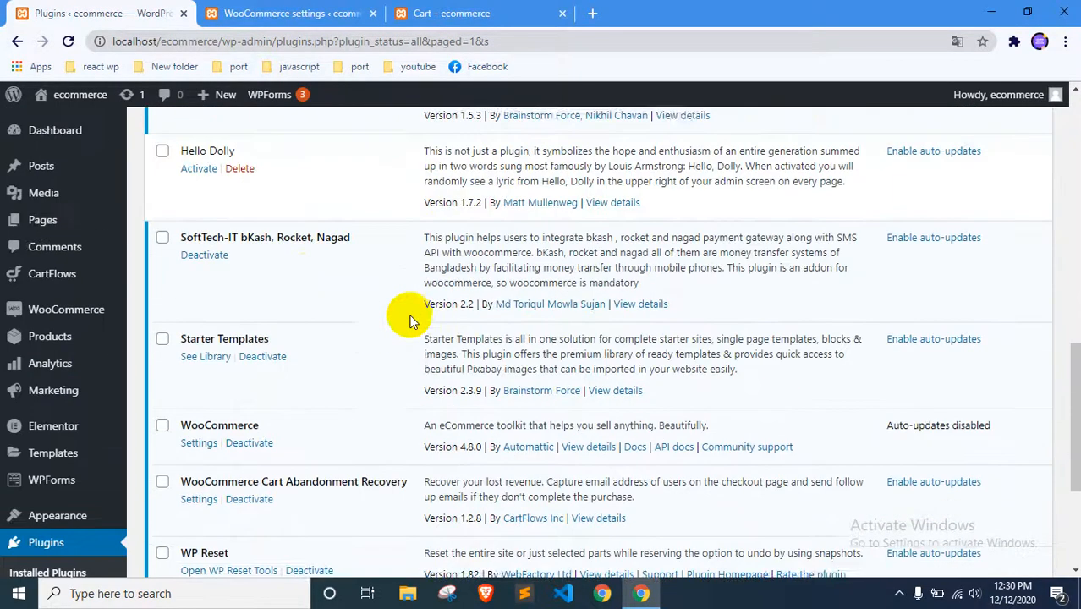
pyautogui.scroll(1, 409, 321)
pyautogui.moveTo(354, 315); pyautogui.dragTo(175, 318)
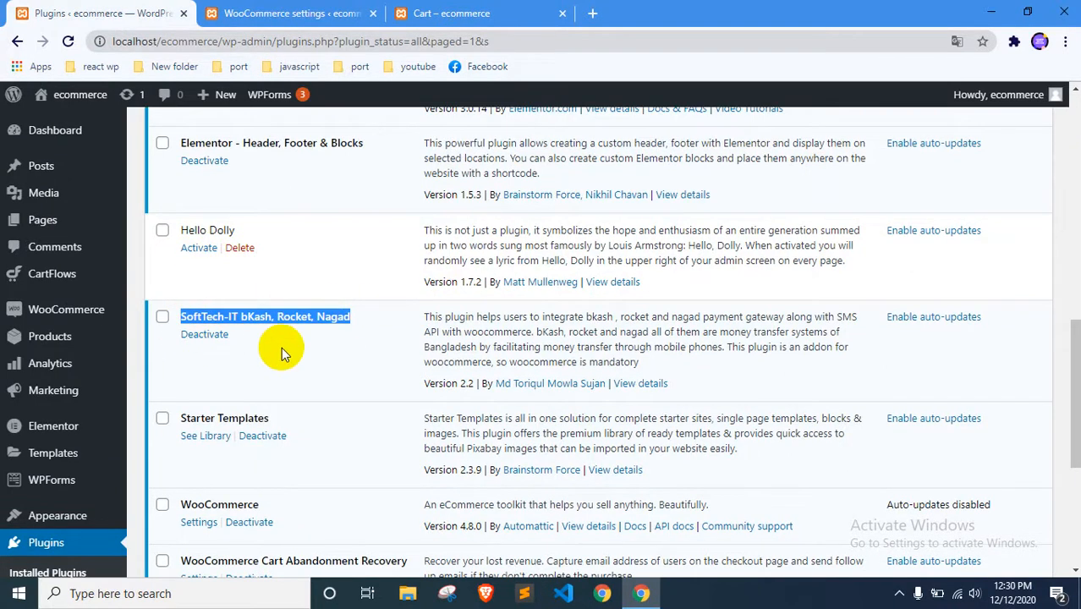
# Proceed to checkout from the Blue Hoodie cart and view the Rocket and bKash payment fields in turn
pyautogui.click(245, 13)
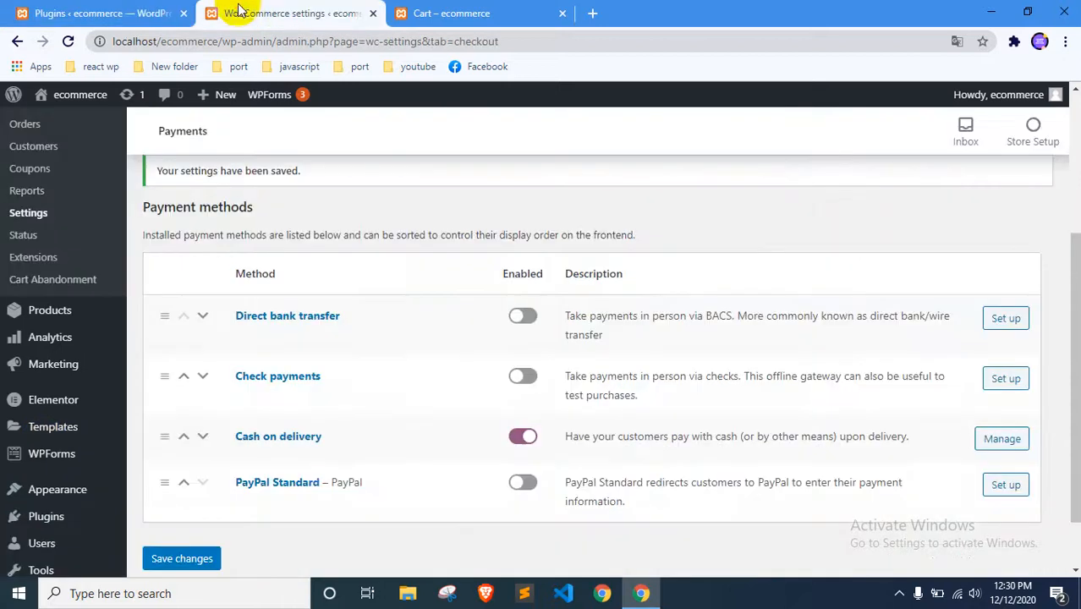
pyautogui.click(391, 9)
pyautogui.scroll(-5, 844, 374)
pyautogui.click(774, 493)
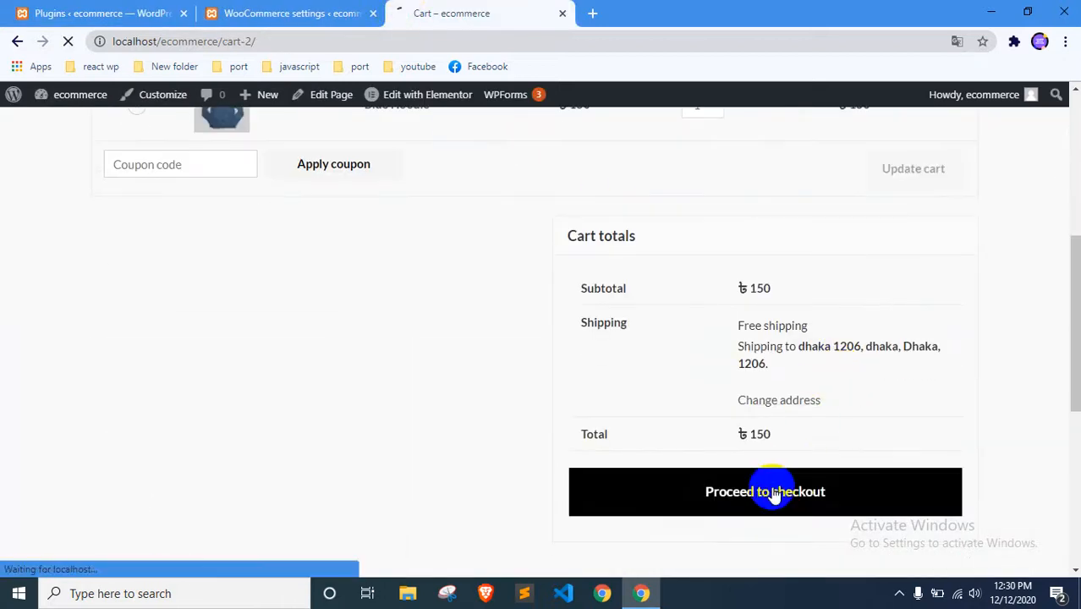
pyautogui.scroll(-6, 514, 338)
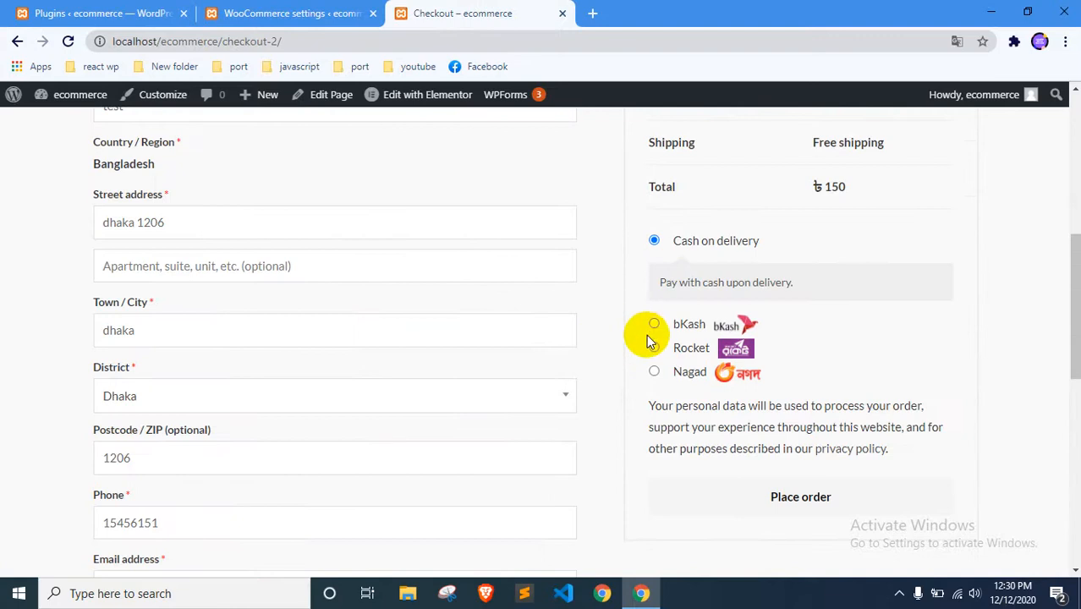
pyautogui.click(654, 348)
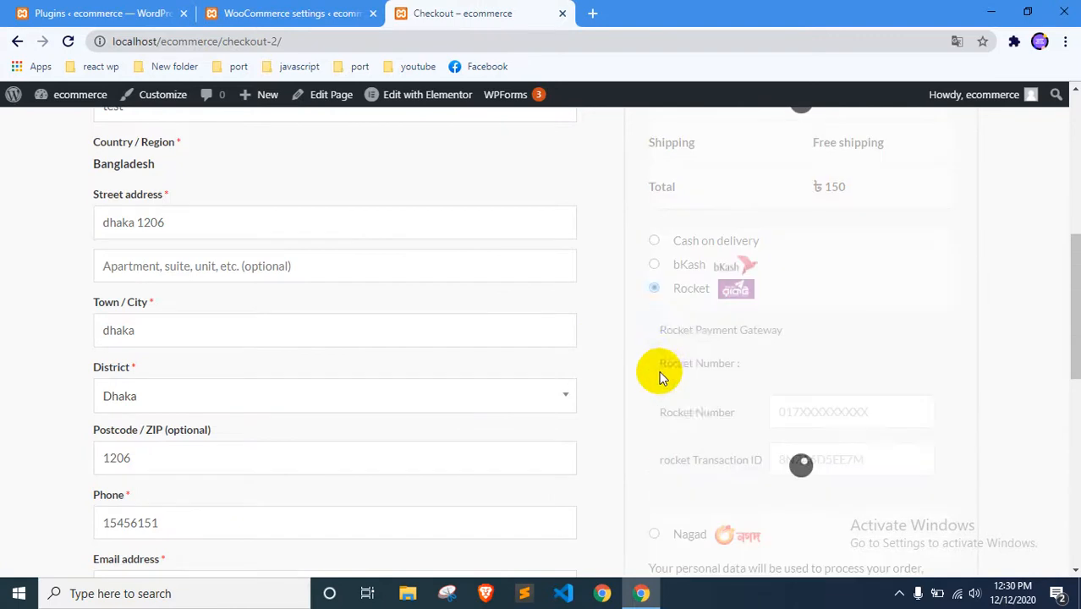
pyautogui.click(654, 264)
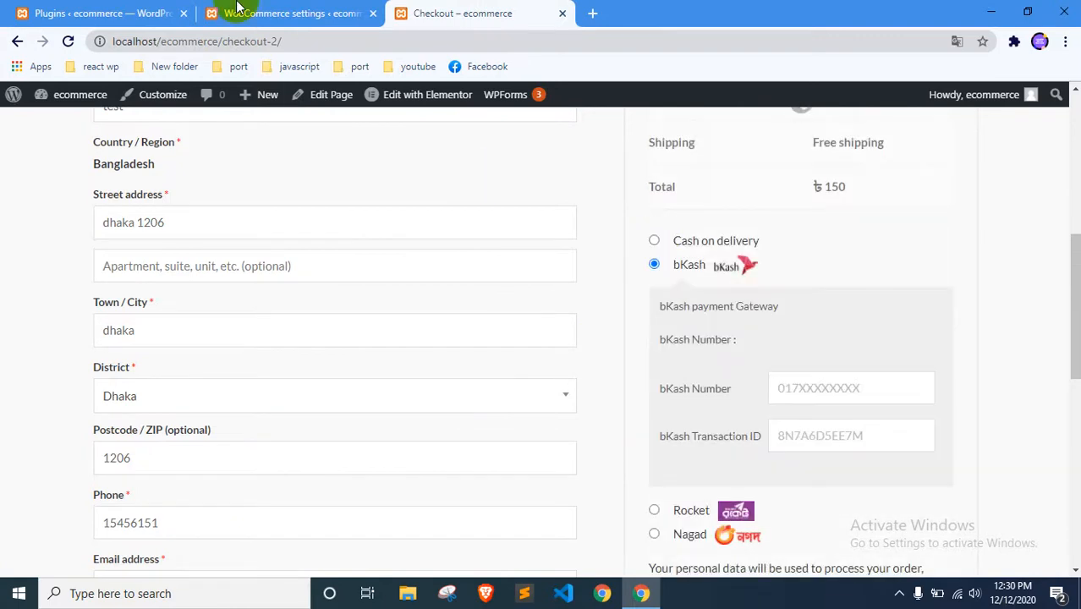
# Try to enable PayPal Standard in the WooCommerce payment methods and save the changes
pyautogui.click(234, 12)
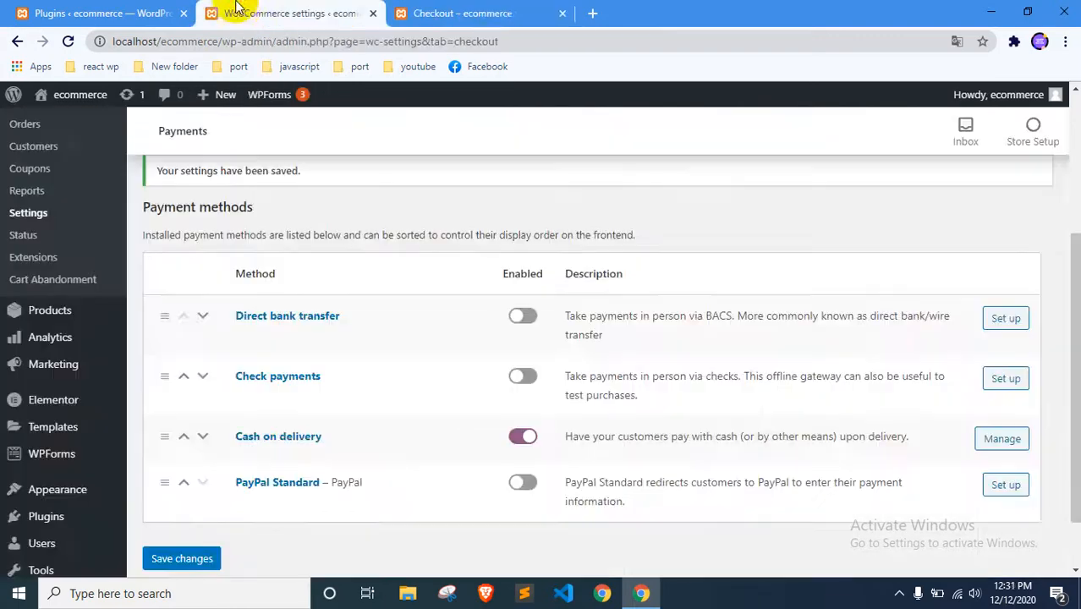
pyautogui.click(524, 484)
pyautogui.scroll(-1, 510, 478)
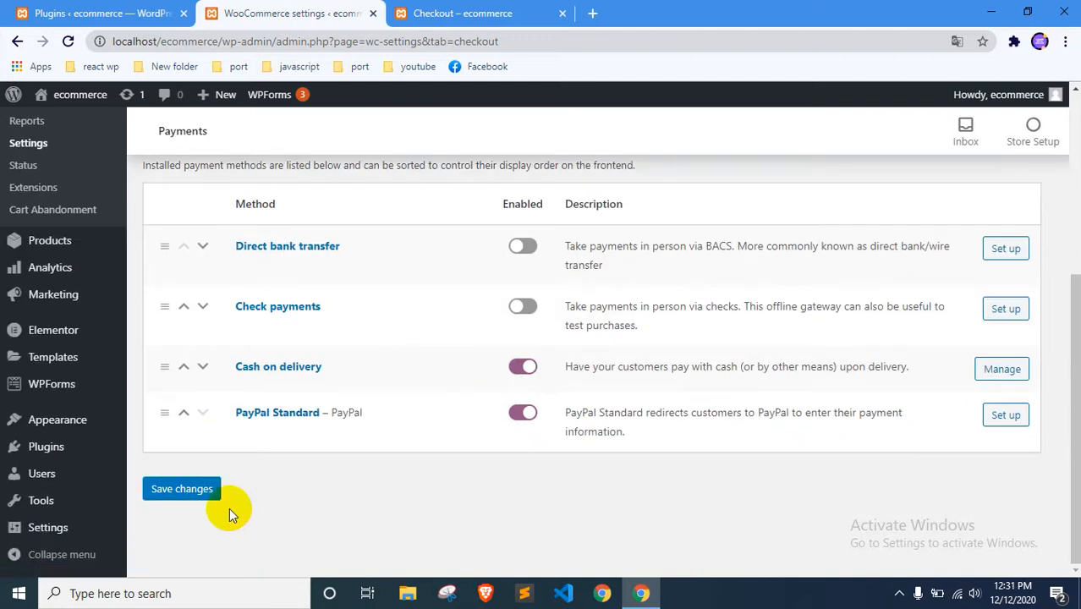
pyautogui.click(173, 491)
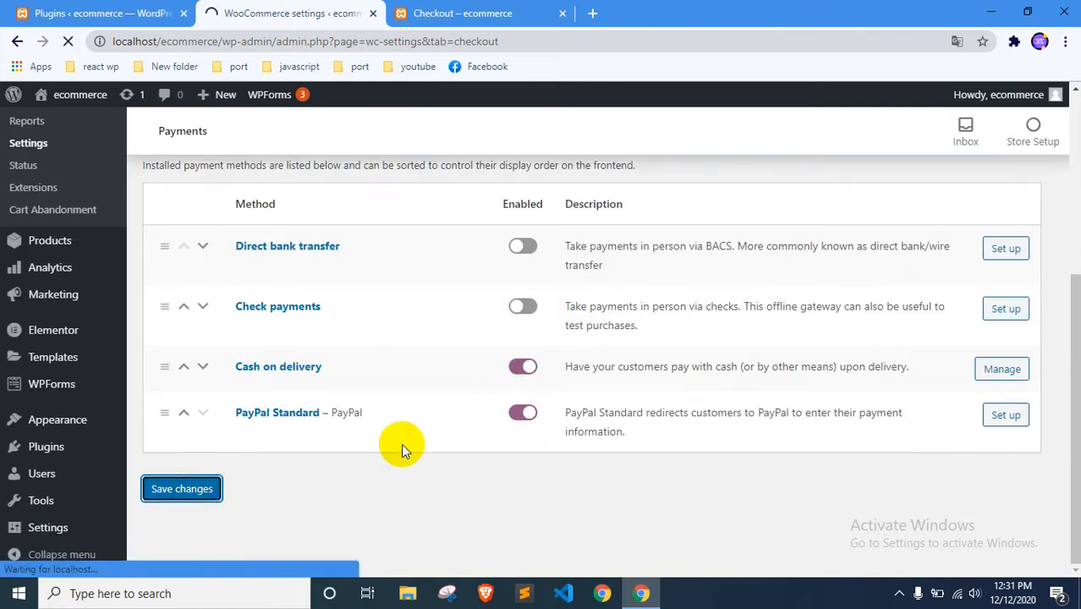
pyautogui.scroll(-4, 410, 439)
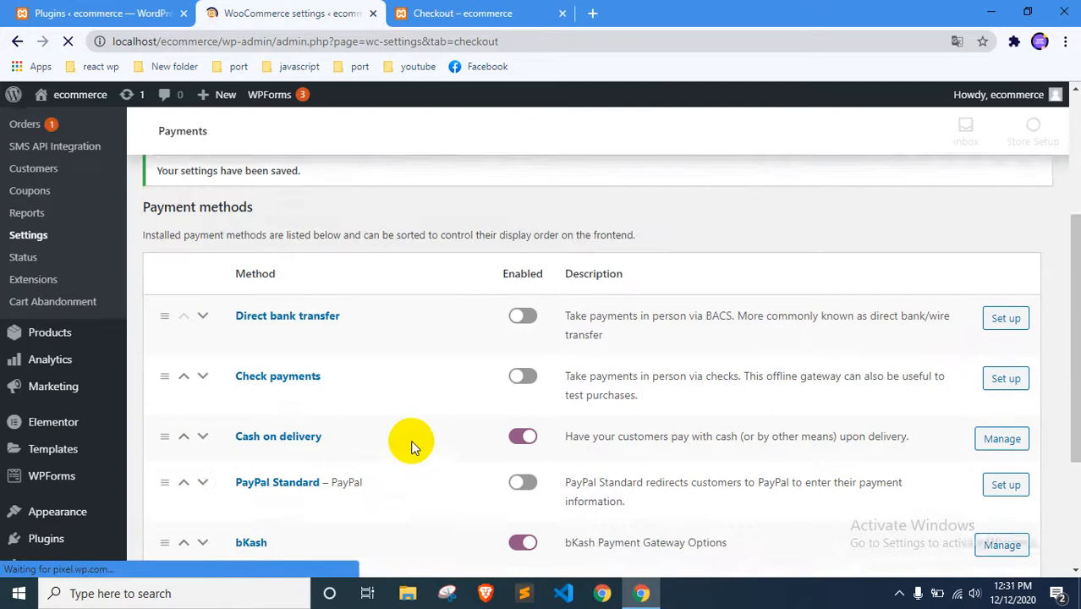
# Reload the store's checkout page, inspect the offered payment methods and select Cash on delivery
pyautogui.click(417, 11)
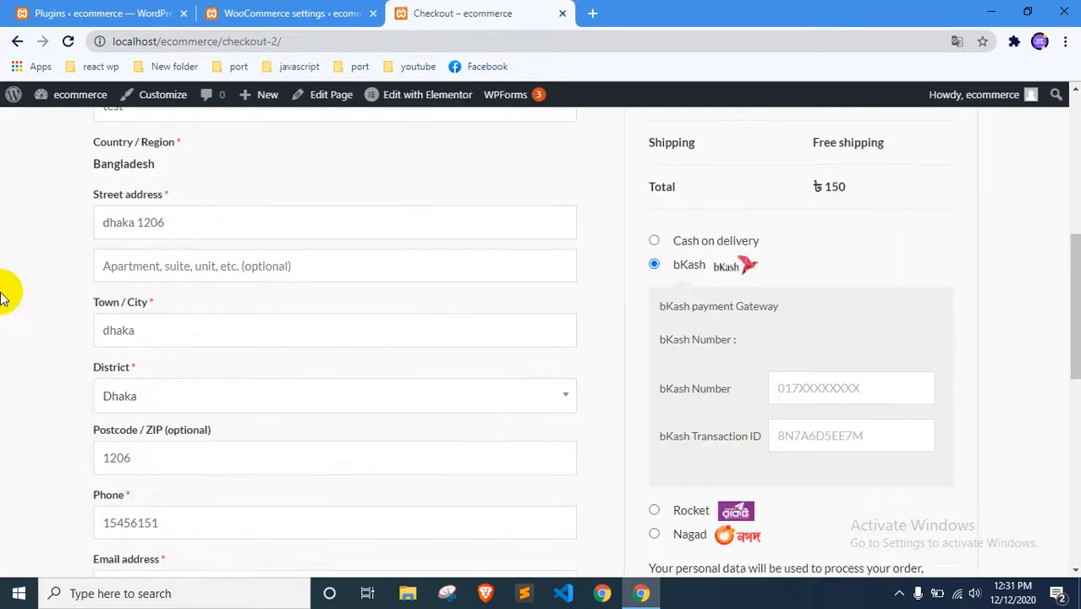
pyautogui.rightClick(12, 305)
pyautogui.click(26, 351)
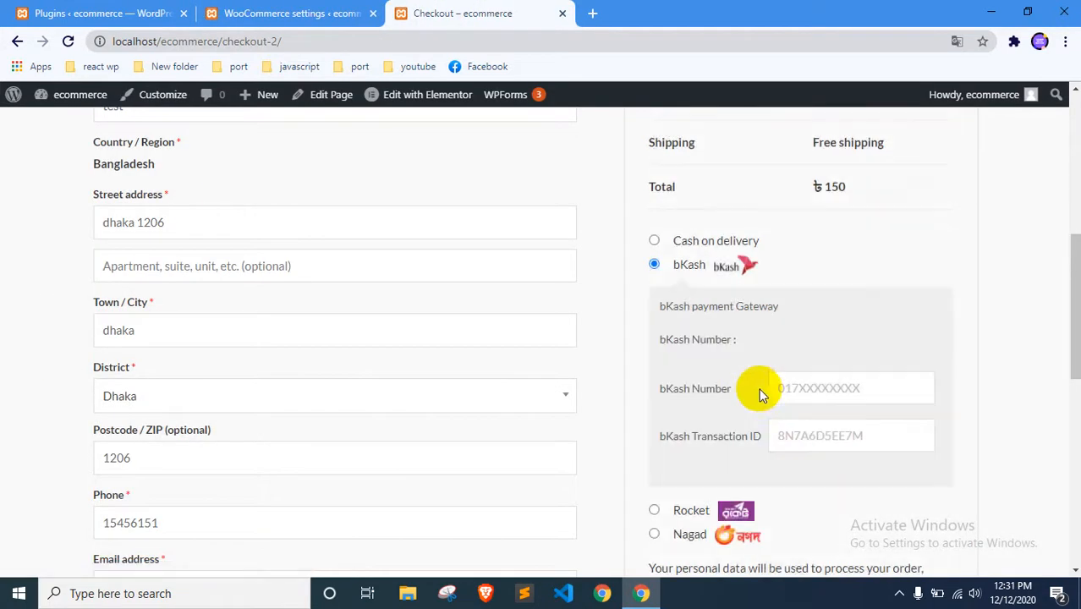
pyautogui.scroll(-2, 753, 402)
pyautogui.scroll(2, 690, 445)
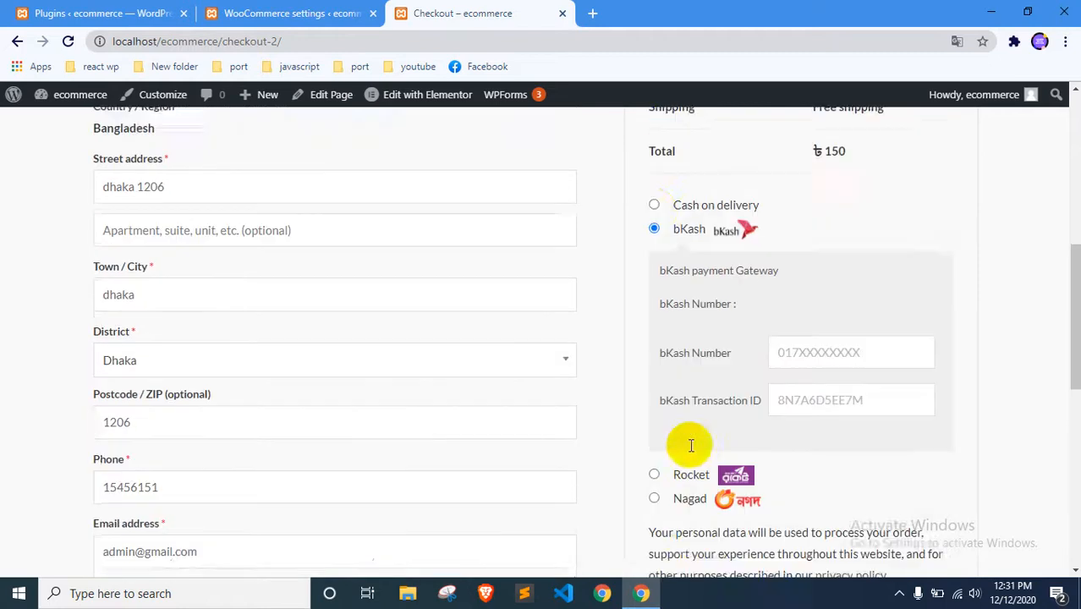
pyautogui.scroll(1, 690, 445)
pyautogui.click(655, 241)
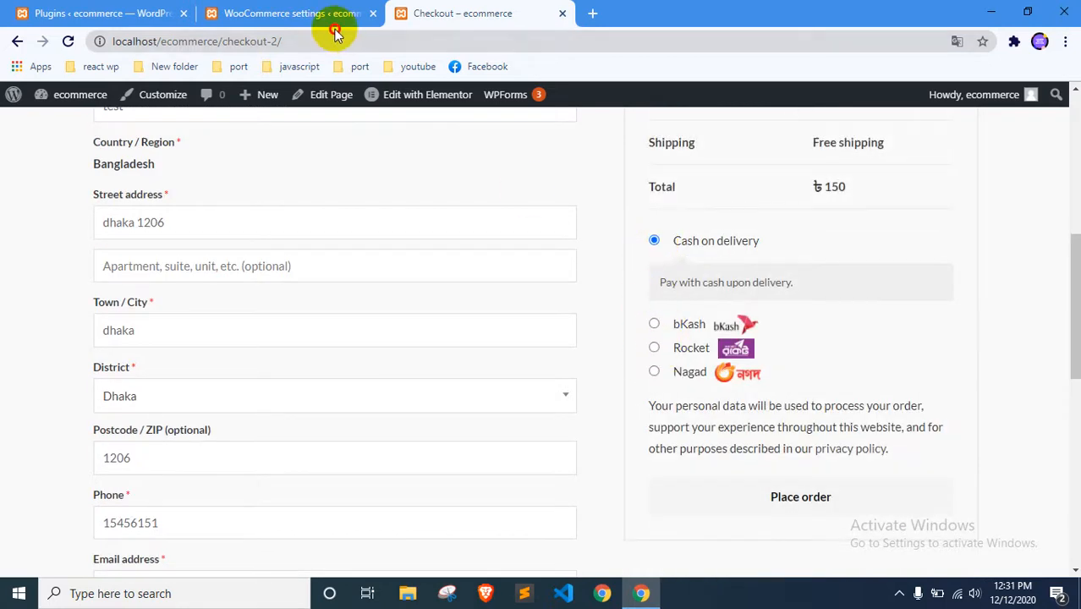
pyautogui.rightClick(4, 208)
pyautogui.click(33, 253)
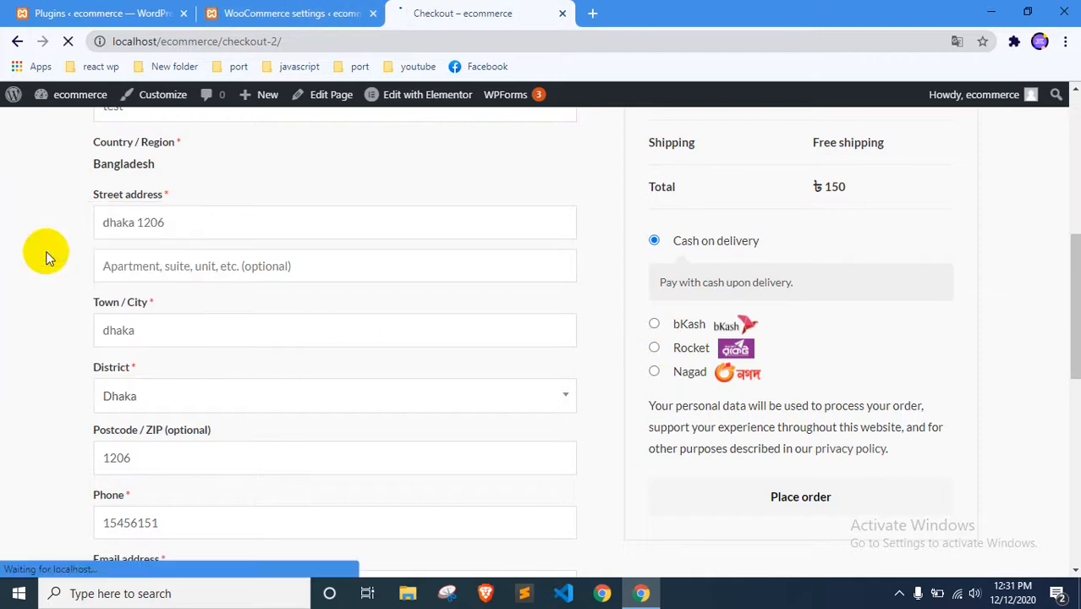
# Compare the enabled payment methods in the WooCommerce settings with those at checkout, and open the bKash gateway's settings
pyautogui.click(274, 14)
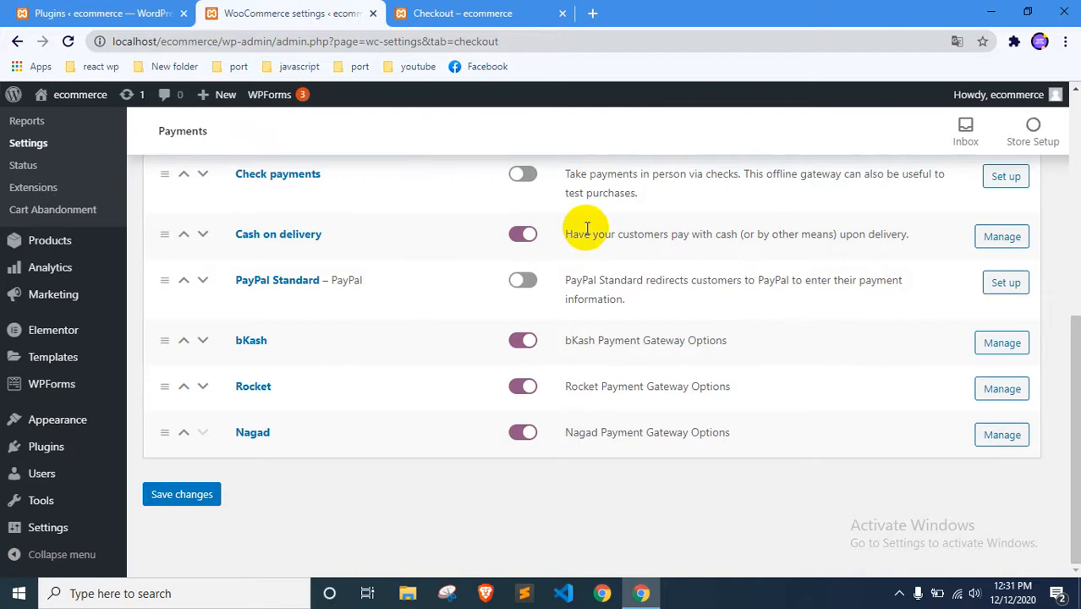
pyautogui.click(470, 12)
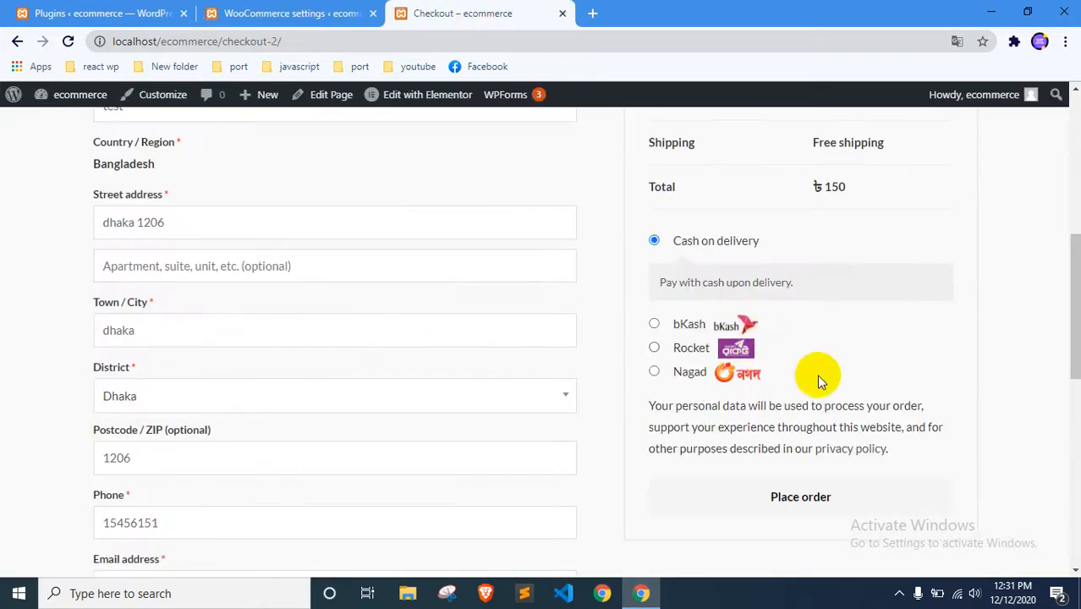
pyautogui.click(331, 9)
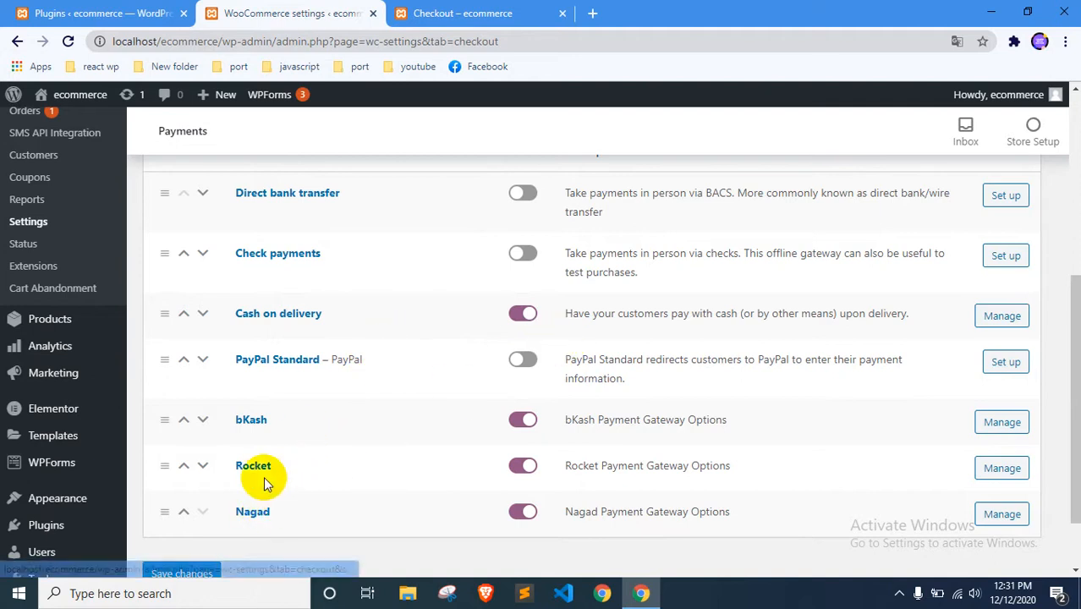
pyautogui.click(1004, 423)
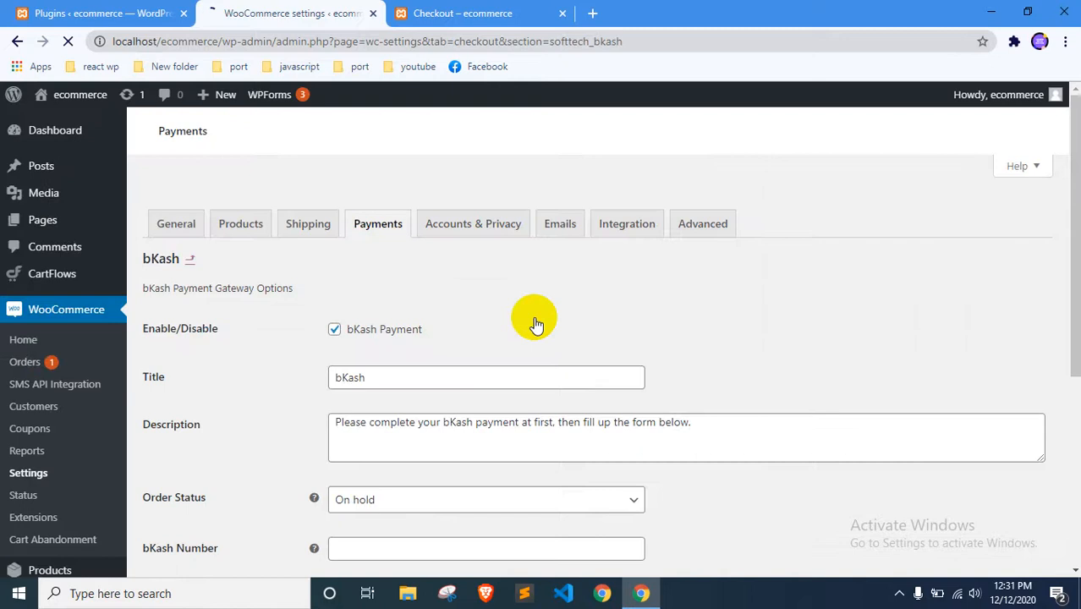
# Examine the bKash gateway options, including the Agent/Personal choices and the bKash Number field
pyautogui.scroll(-5, 526, 316)
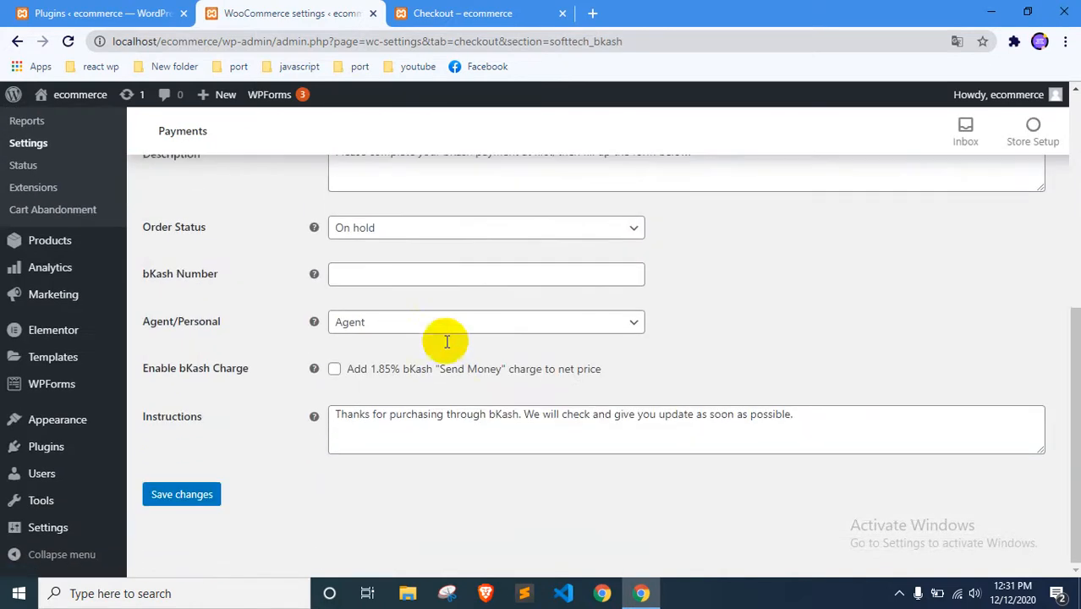
pyautogui.click(364, 322)
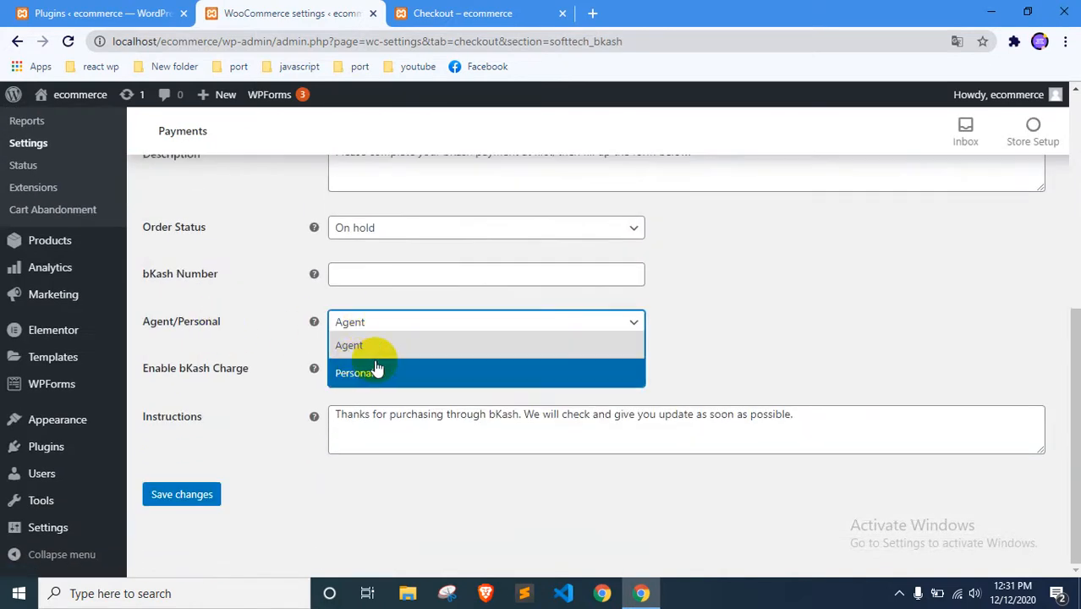
pyautogui.click(254, 326)
pyautogui.click(350, 273)
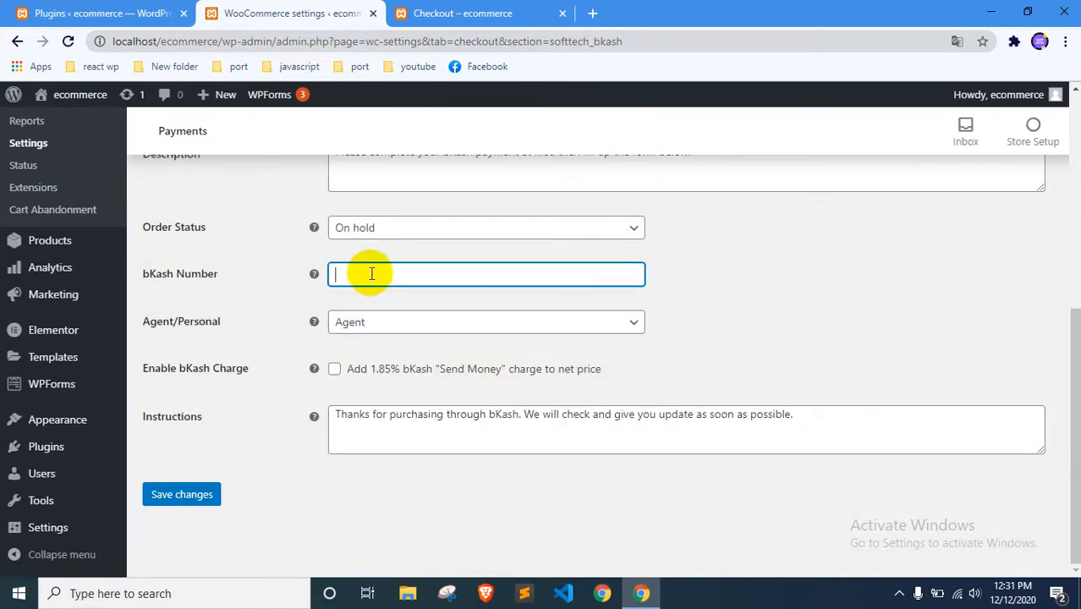
pyautogui.scroll(4, 381, 288)
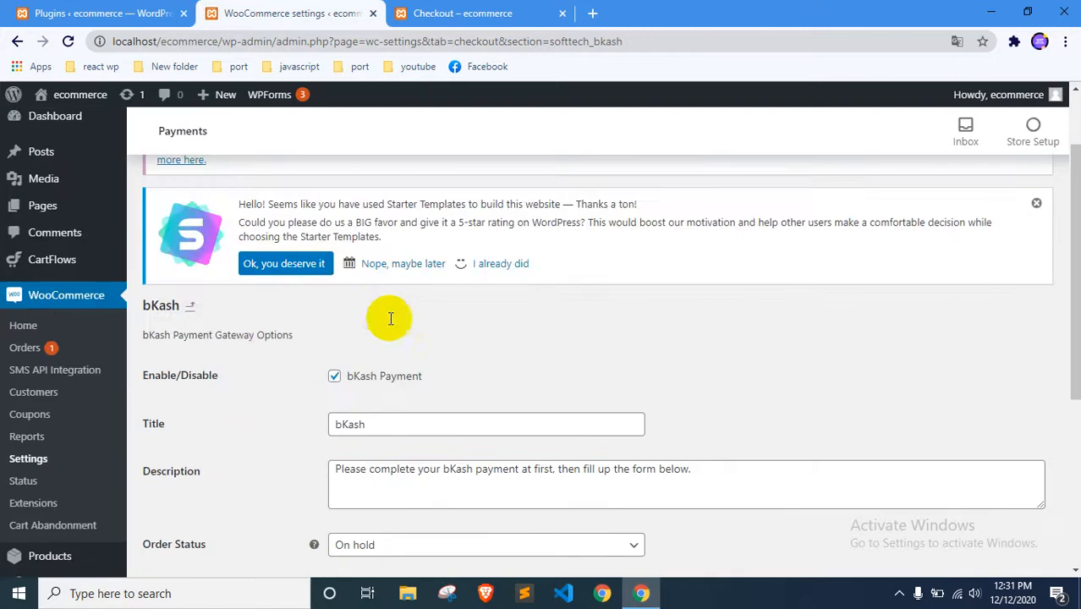
# Open the store's home page from the checkout page, then return to the WooCommerce payment settings
pyautogui.click(448, 12)
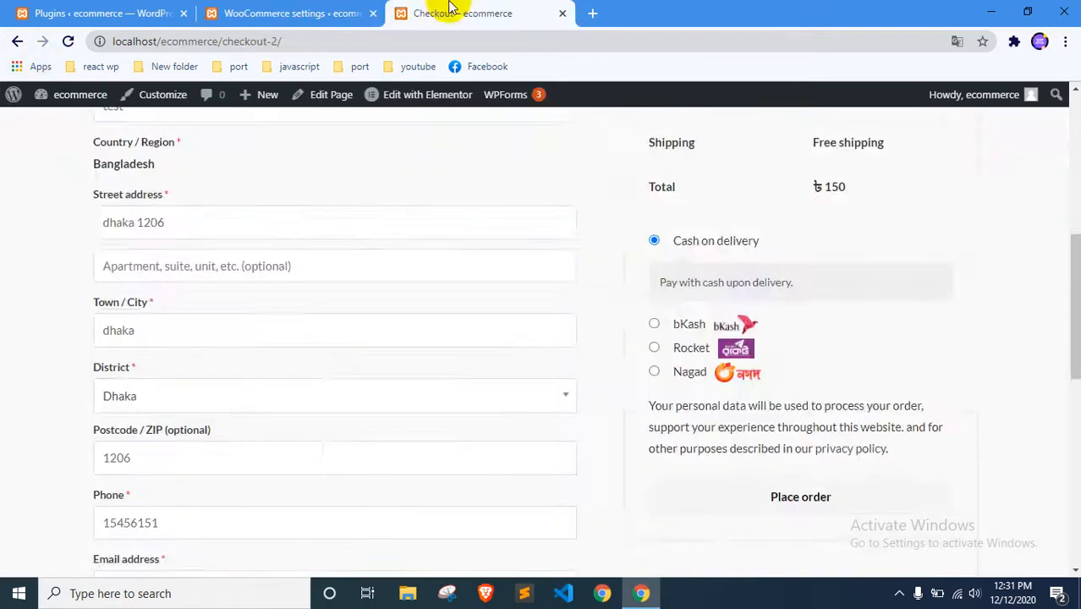
pyautogui.scroll(5, 689, 354)
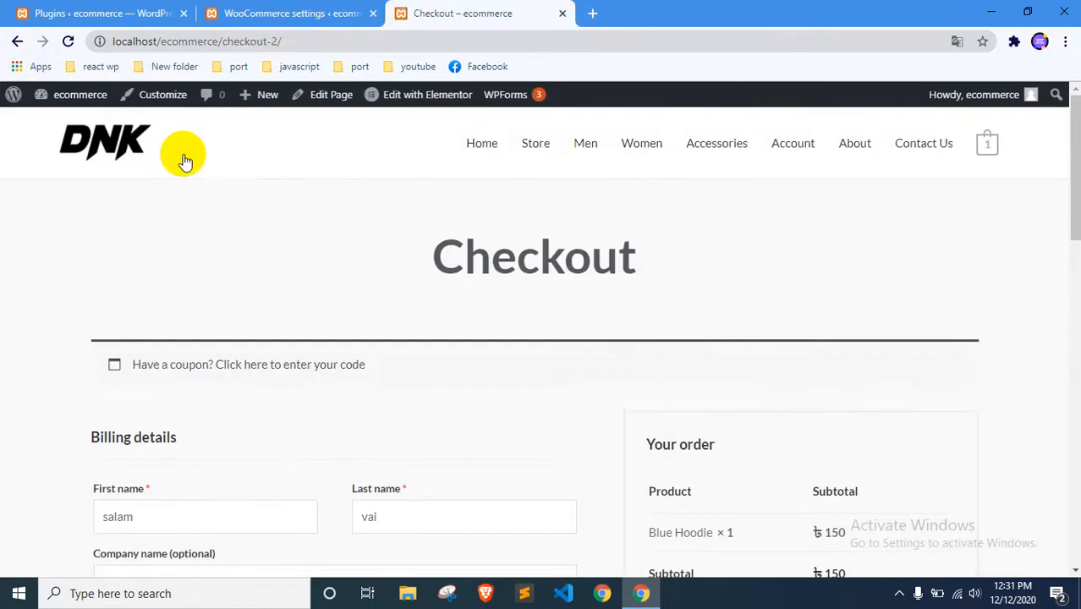
pyautogui.click(108, 145)
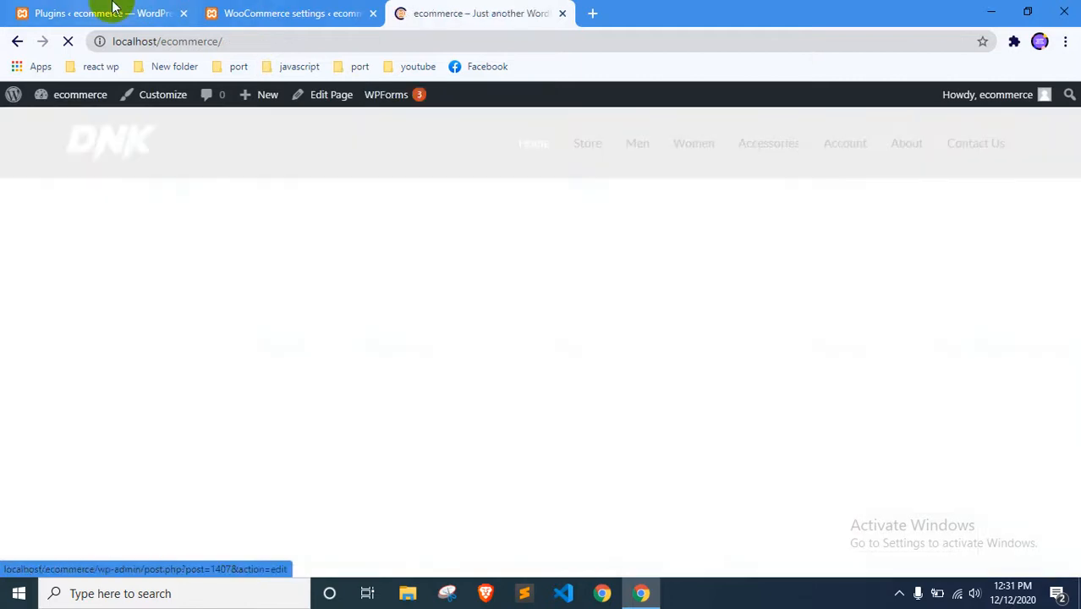
pyautogui.click(108, 13)
pyautogui.click(283, 13)
pyautogui.scroll(1, 317, 322)
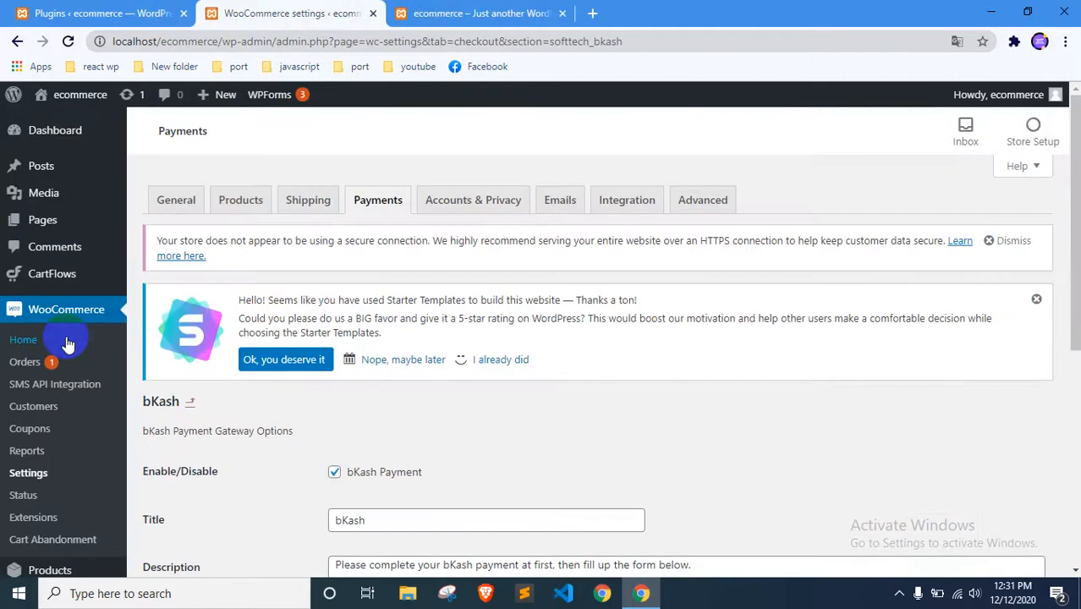
# In the Accounts & Privacy settings, disallow orders without an account and allow customers to create an account during checkout
pyautogui.click(461, 212)
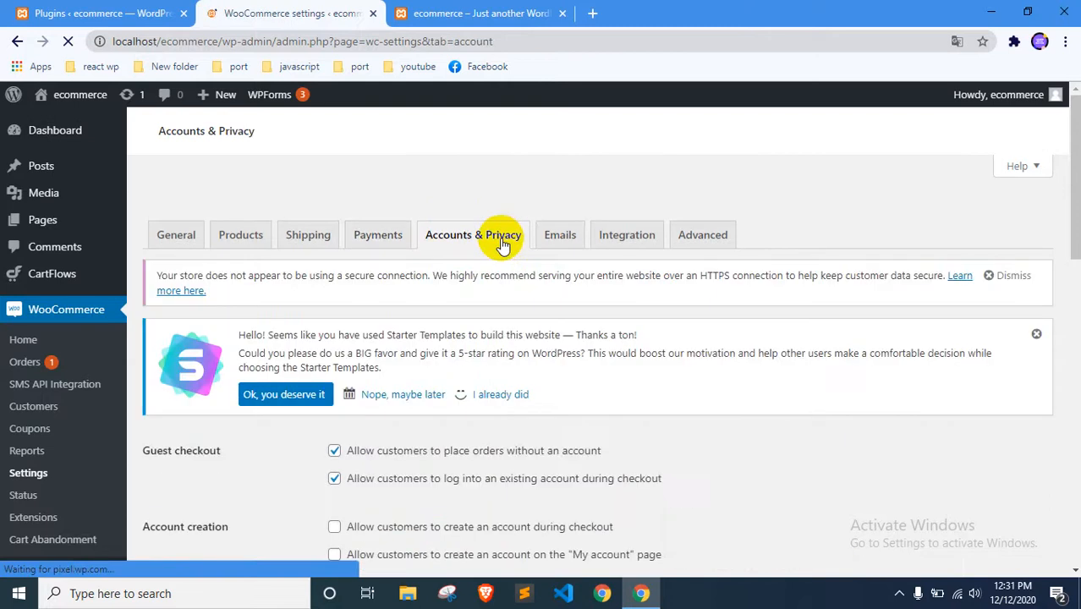
pyautogui.scroll(-3, 501, 236)
pyautogui.scroll(1, 335, 271)
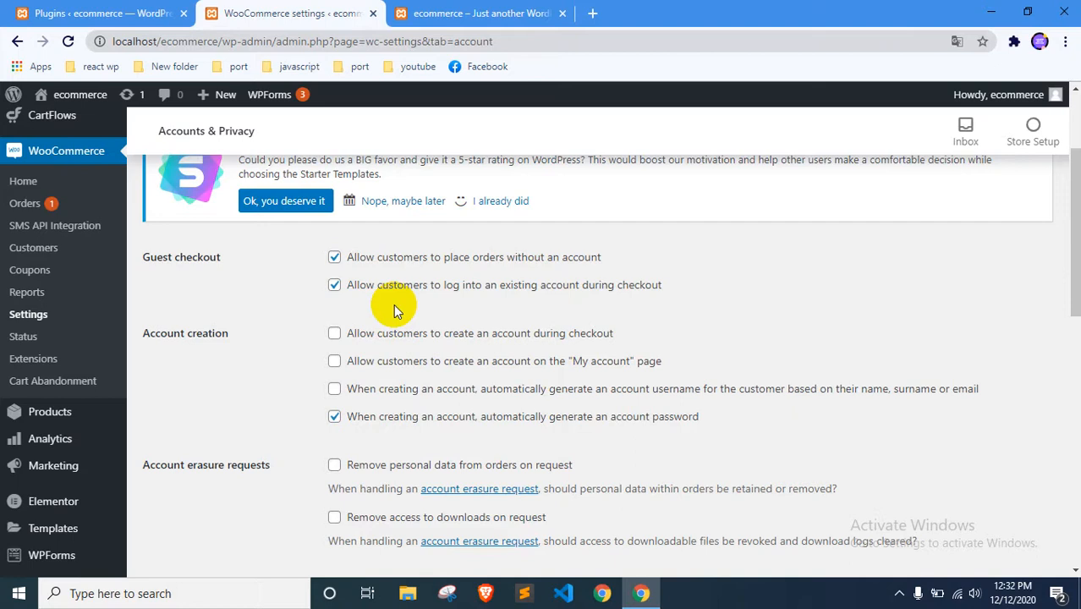
pyautogui.scroll(-3, 394, 304)
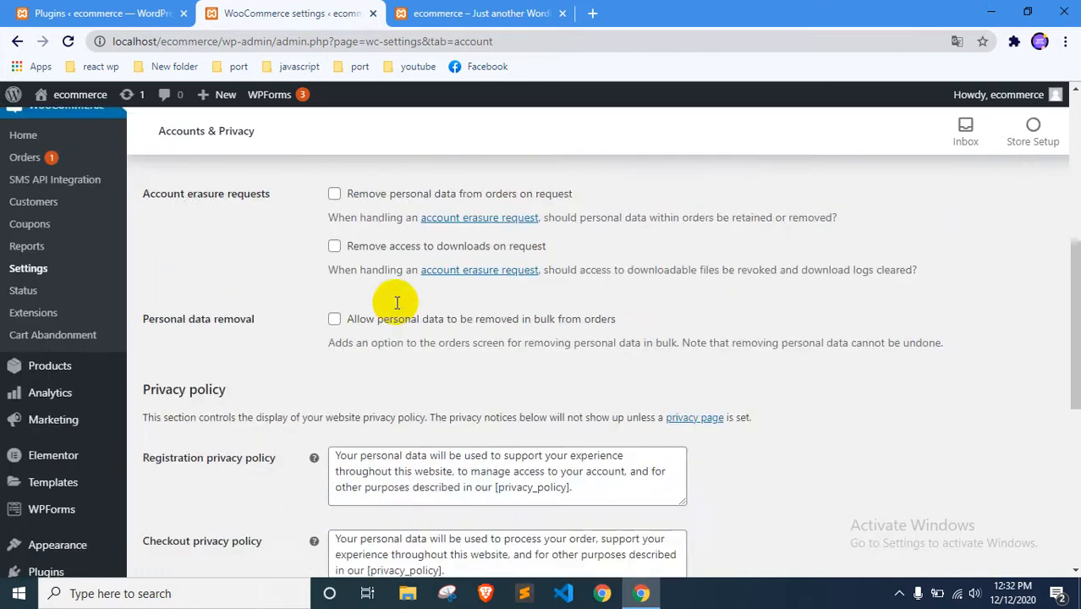
pyautogui.scroll(5, 393, 300)
pyautogui.scroll(-1, 709, 303)
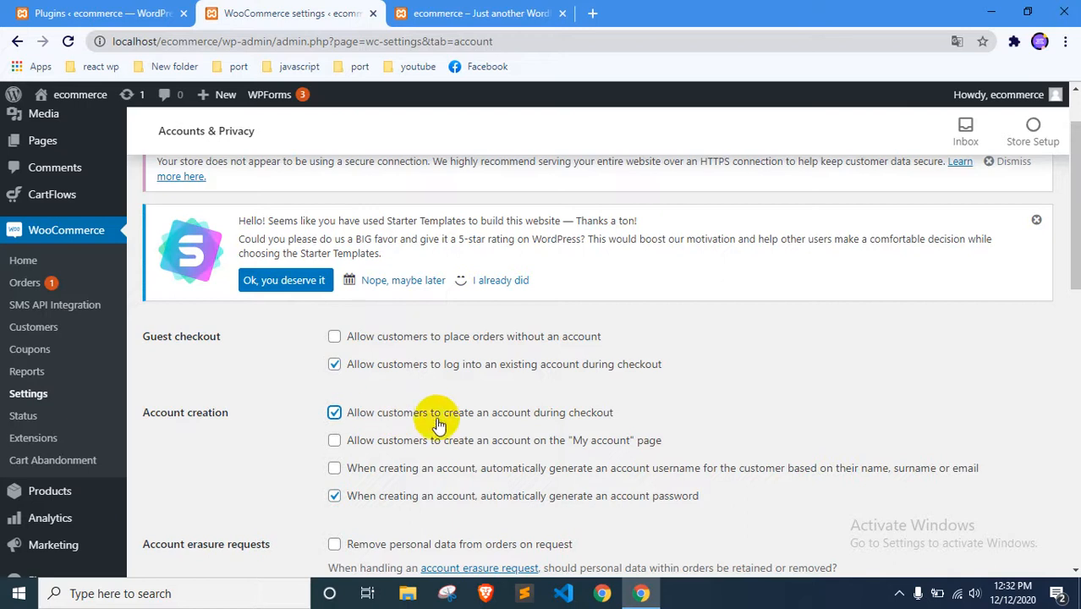
# Review the remaining account creation, data erasure and privacy policy options and save the Accounts & Privacy settings
pyautogui.scroll(-1, 397, 425)
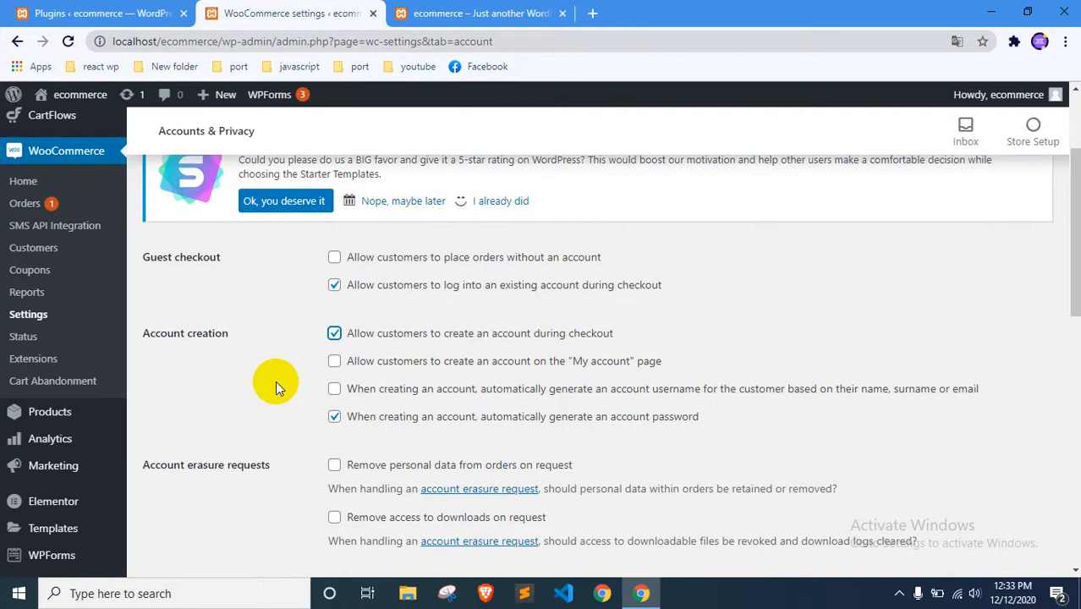
pyautogui.scroll(-3, 275, 381)
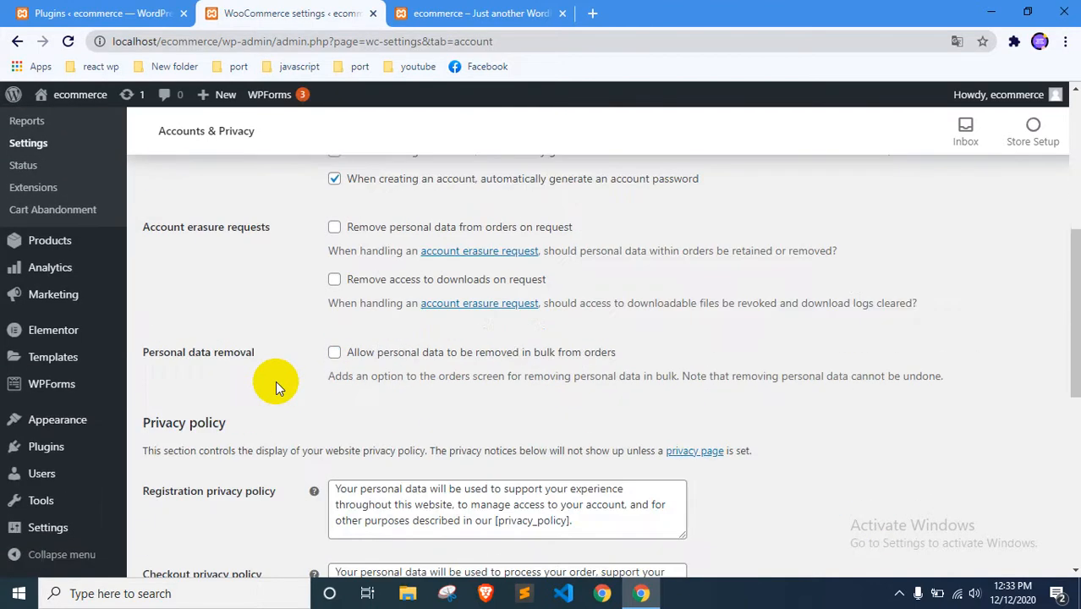
pyautogui.scroll(3, 275, 381)
pyautogui.scroll(3, 275, 381)
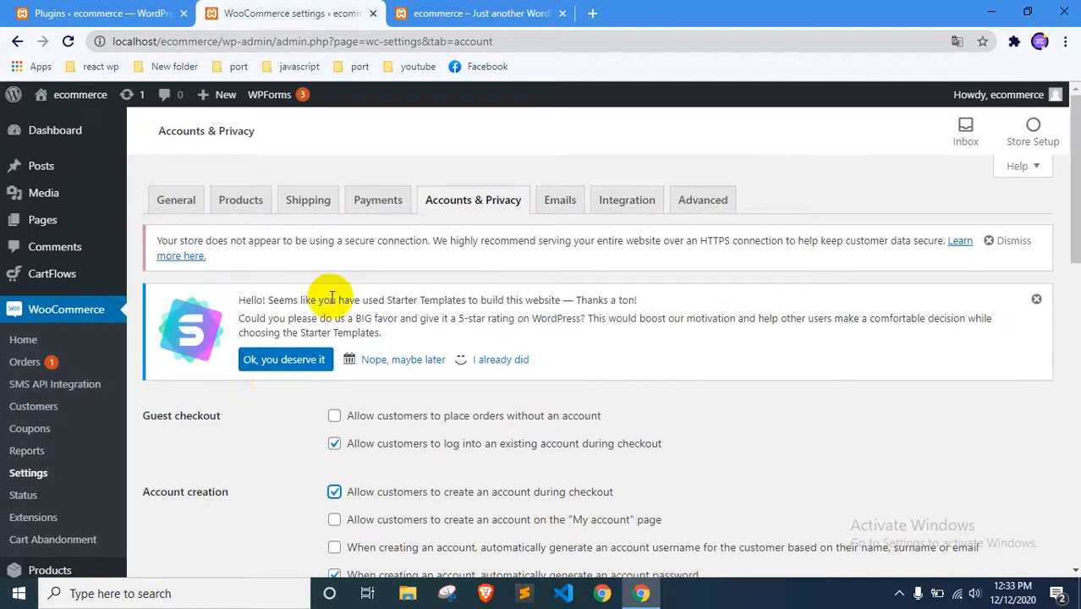
pyautogui.scroll(-5, 342, 279)
pyautogui.scroll(3, 294, 383)
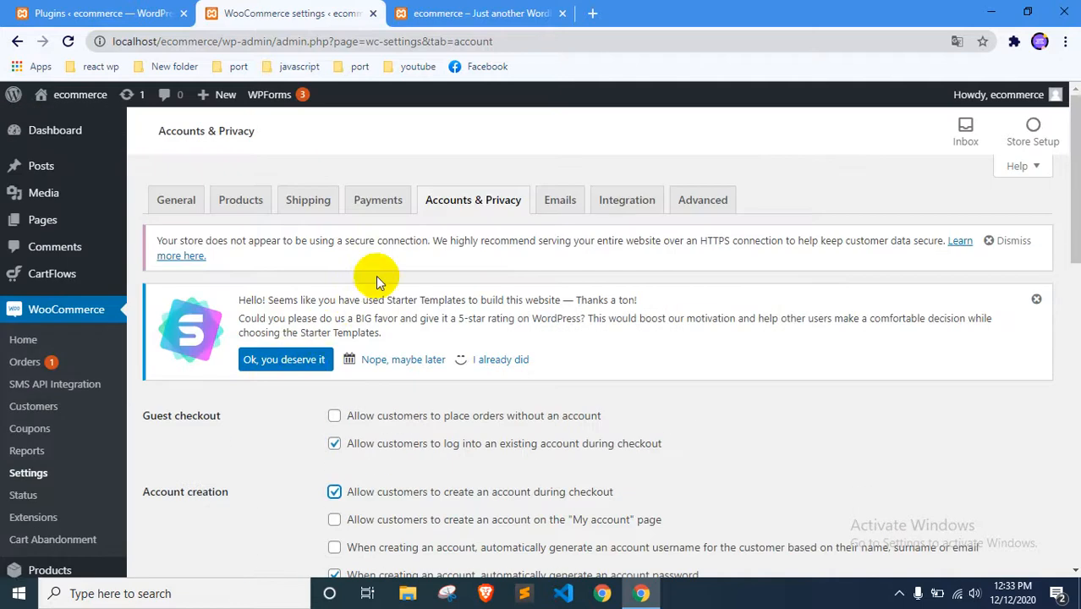
pyautogui.scroll(-10, 376, 275)
pyautogui.scroll(10, 346, 370)
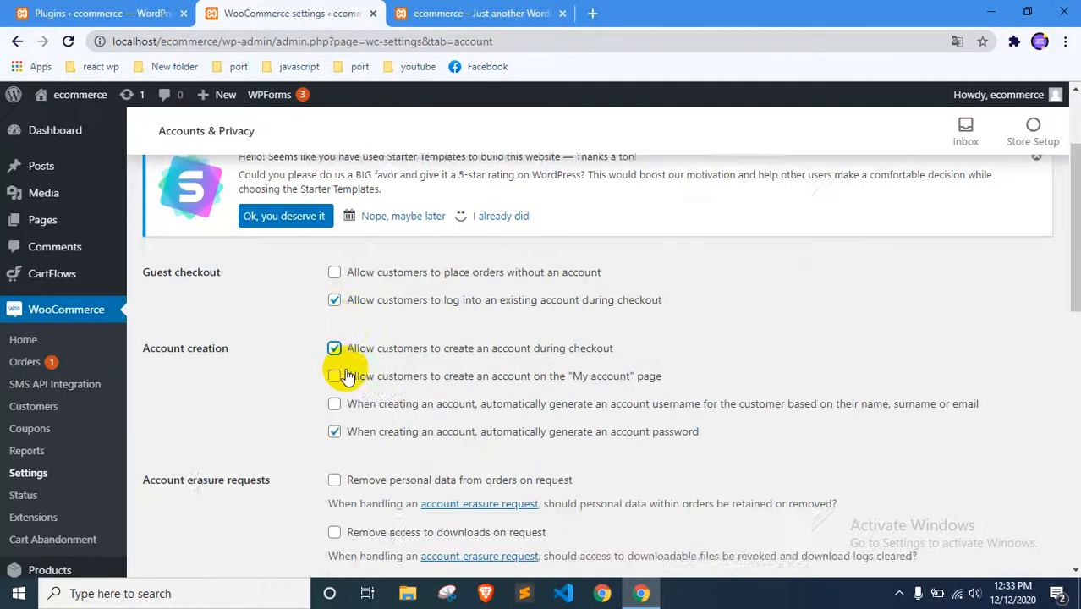
pyautogui.scroll(-3, 346, 374)
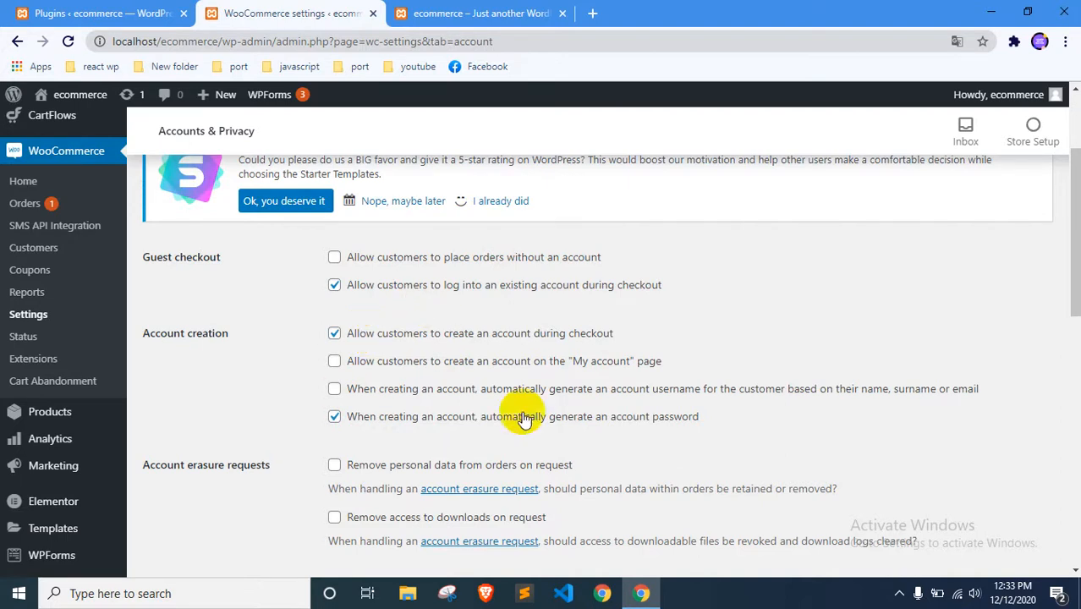
pyautogui.scroll(-10, 442, 415)
pyautogui.click(181, 507)
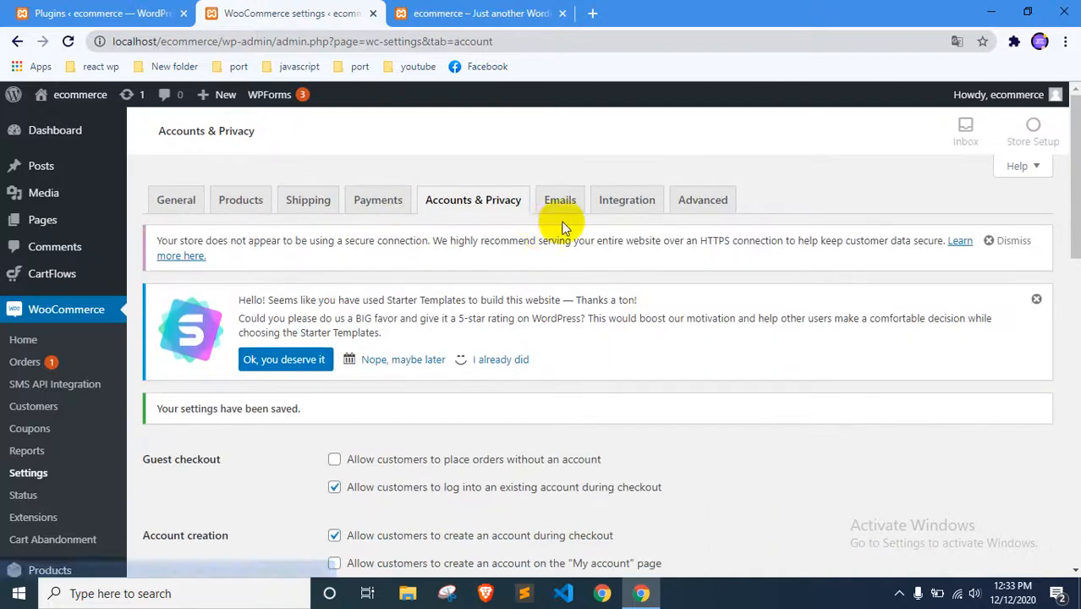
# Examine the WooCommerce email notifications, view the New order email's settings and return to the list
pyautogui.click(552, 203)
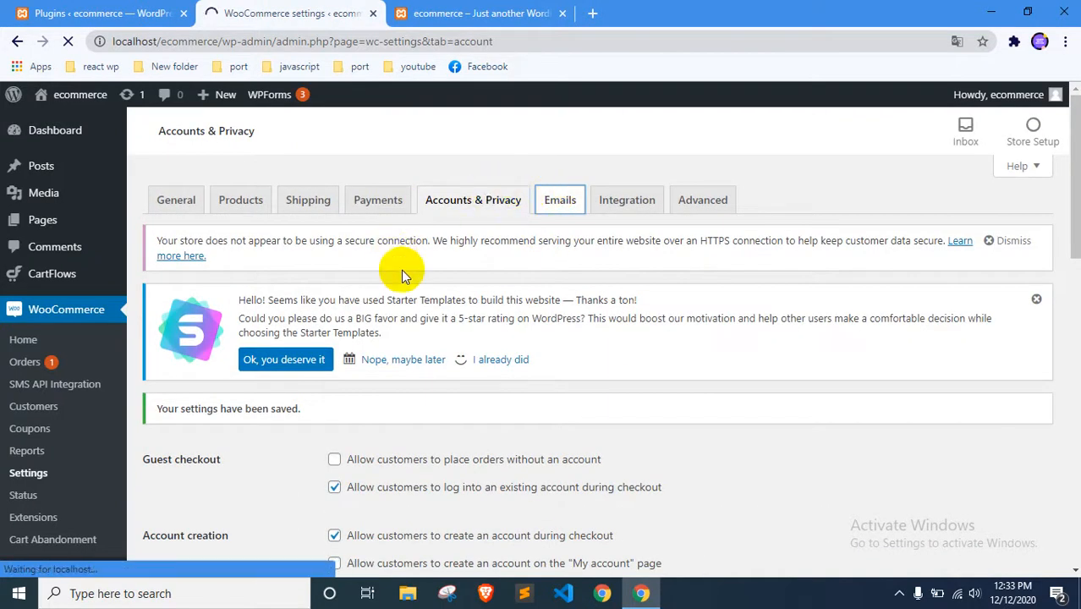
pyautogui.scroll(-4, 499, 328)
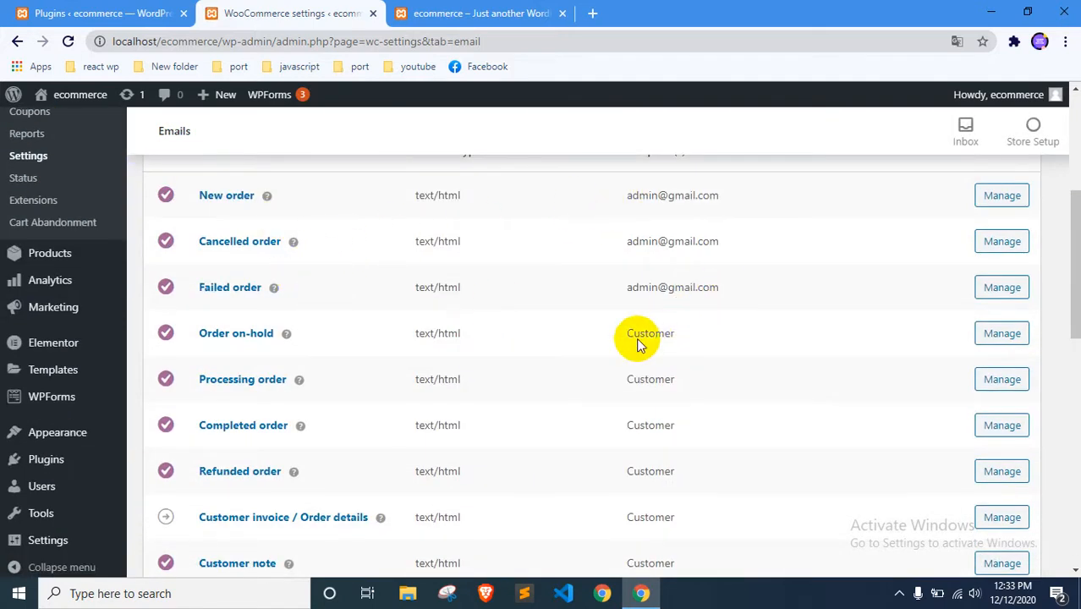
pyautogui.scroll(1, 555, 274)
pyautogui.click(998, 274)
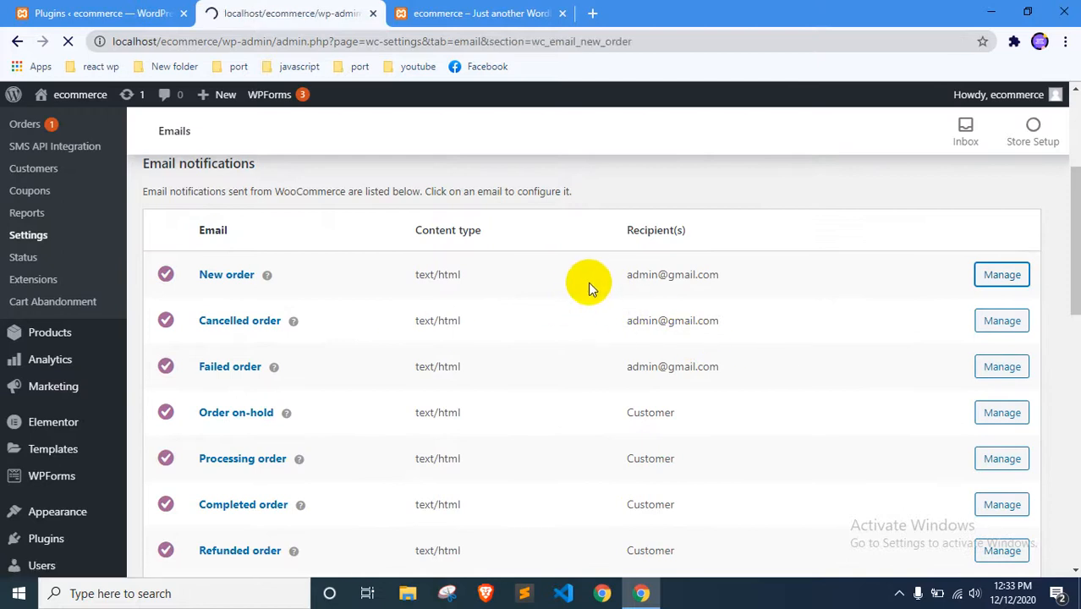
pyautogui.scroll(-4, 587, 283)
pyautogui.scroll(2, 587, 283)
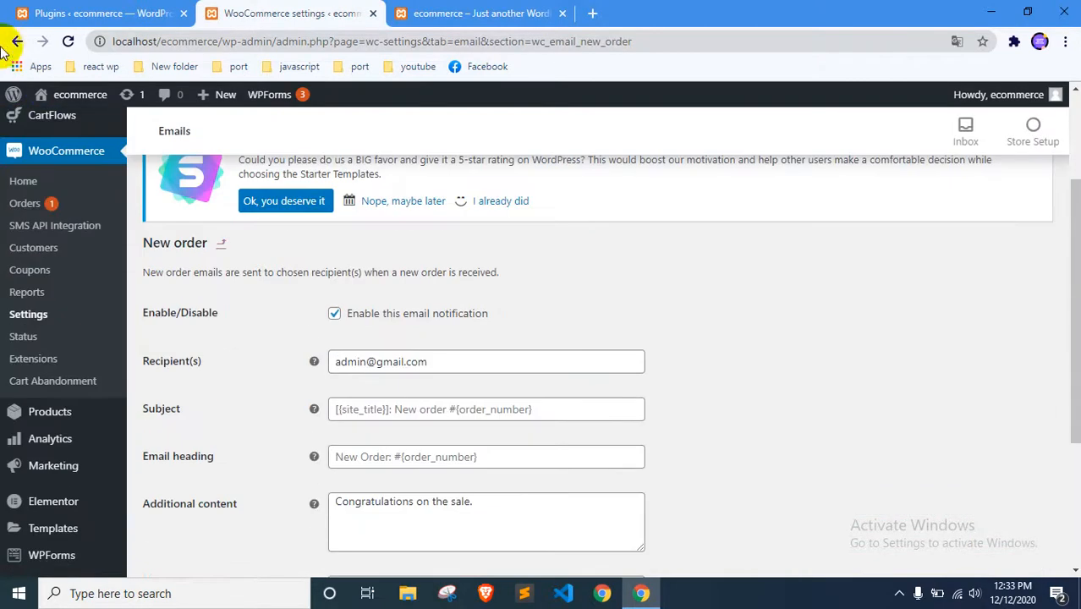
pyautogui.click(16, 41)
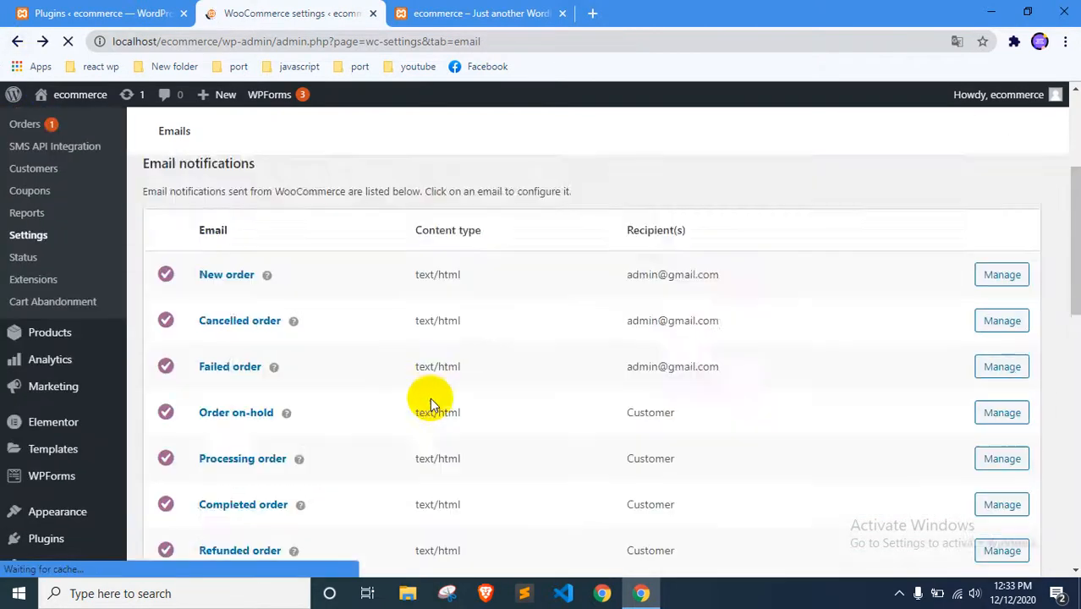
# Inspect the email sender options, highlighting the "From" address without editing it
pyautogui.scroll(-7, 480, 371)
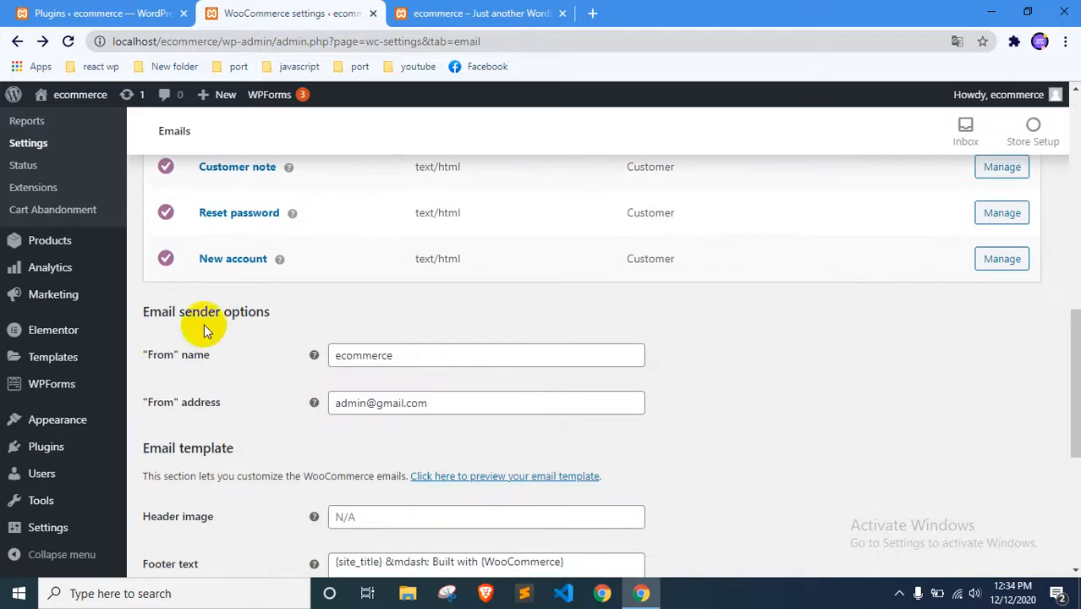
pyautogui.click(431, 403)
pyautogui.moveTo(431, 403); pyautogui.dragTo(314, 404)
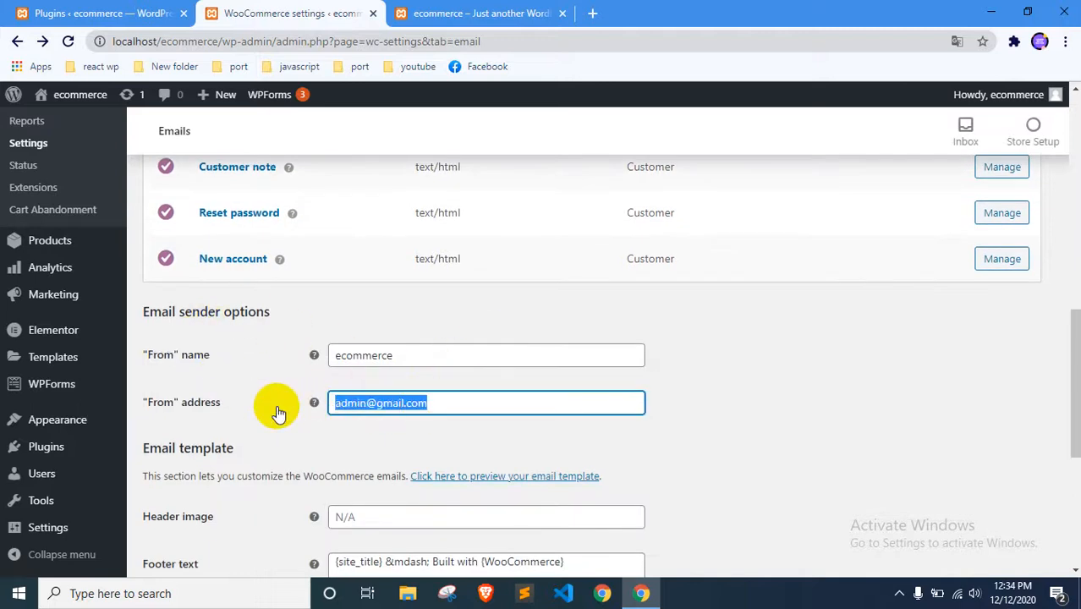
pyautogui.scroll(9, 576, 395)
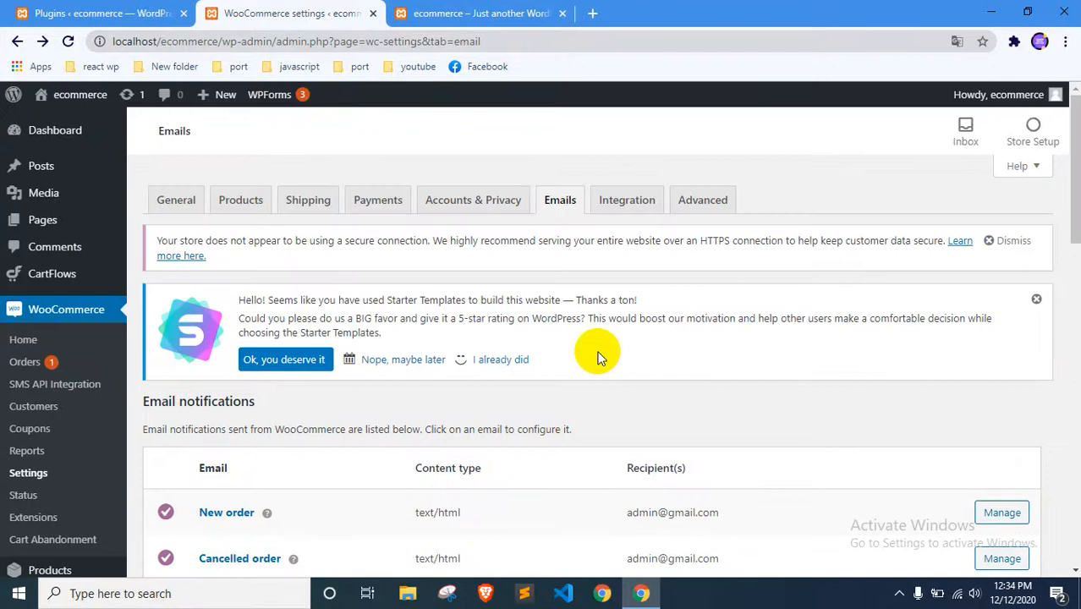
# Open the WooCommerce Integration settings and examine the MaxMind Geolocation options
pyautogui.click(627, 203)
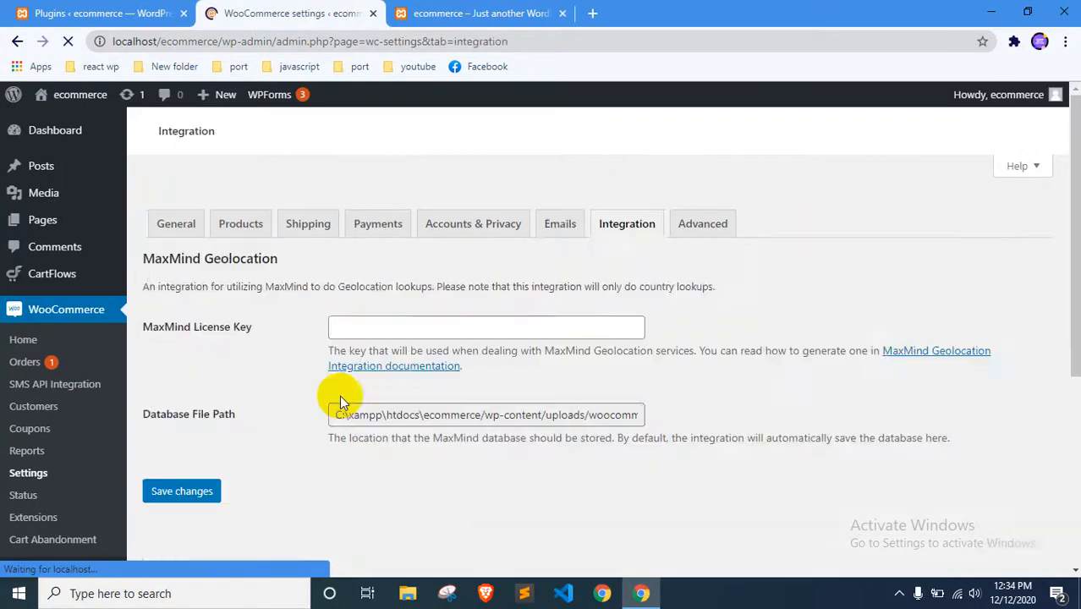
pyautogui.scroll(-3, 439, 375)
pyautogui.scroll(2, 439, 375)
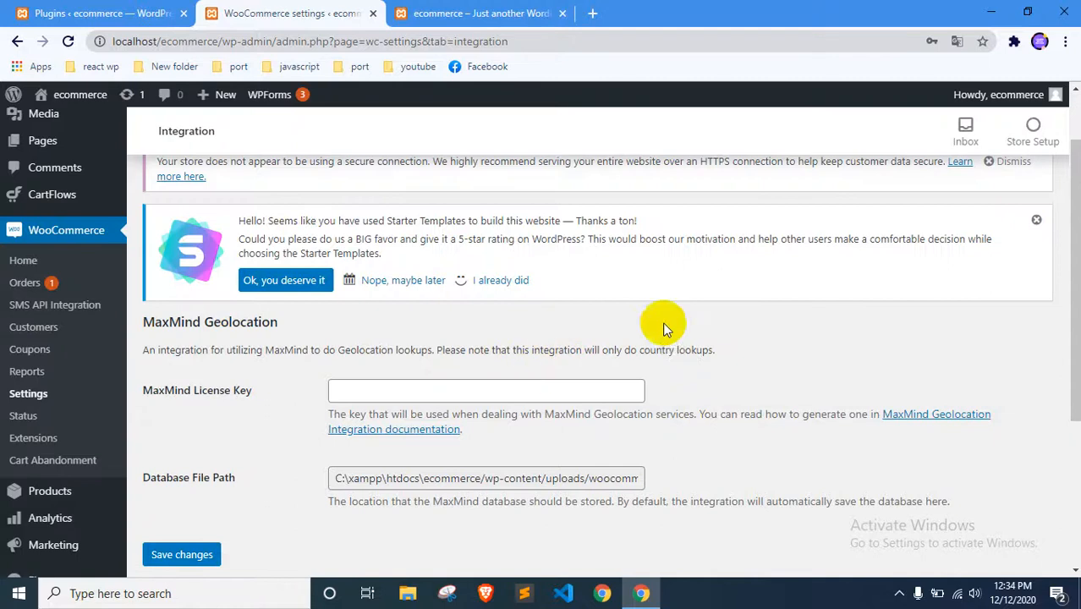
# Open the Advanced settings and inspect the page setup choices for the Cart, Checkout and My account pages
pyautogui.scroll(1, 656, 377)
pyautogui.click(700, 201)
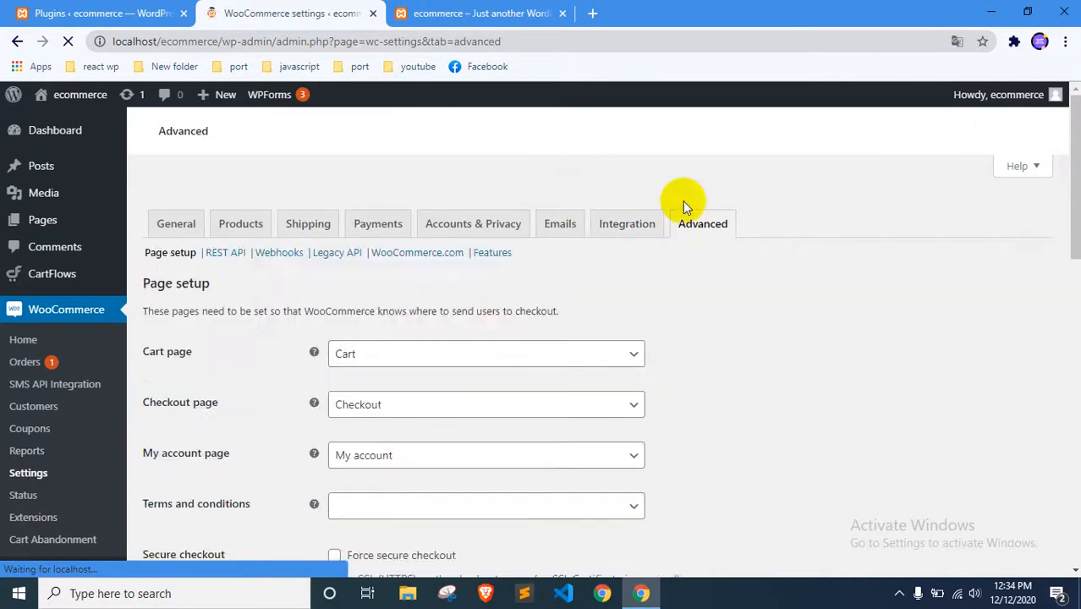
pyautogui.scroll(-3, 594, 316)
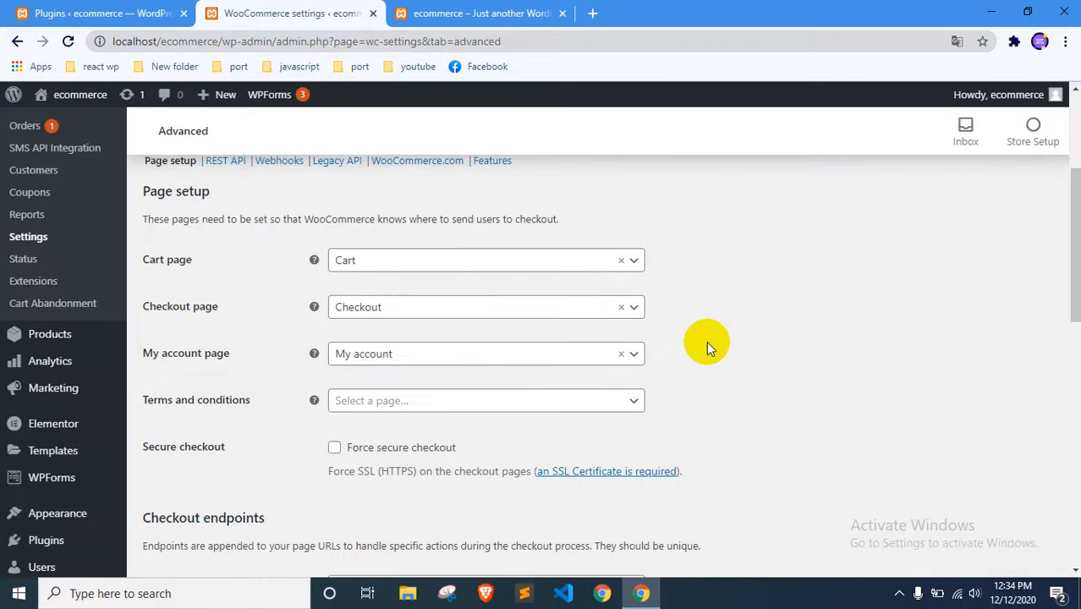
pyautogui.scroll(1, 707, 341)
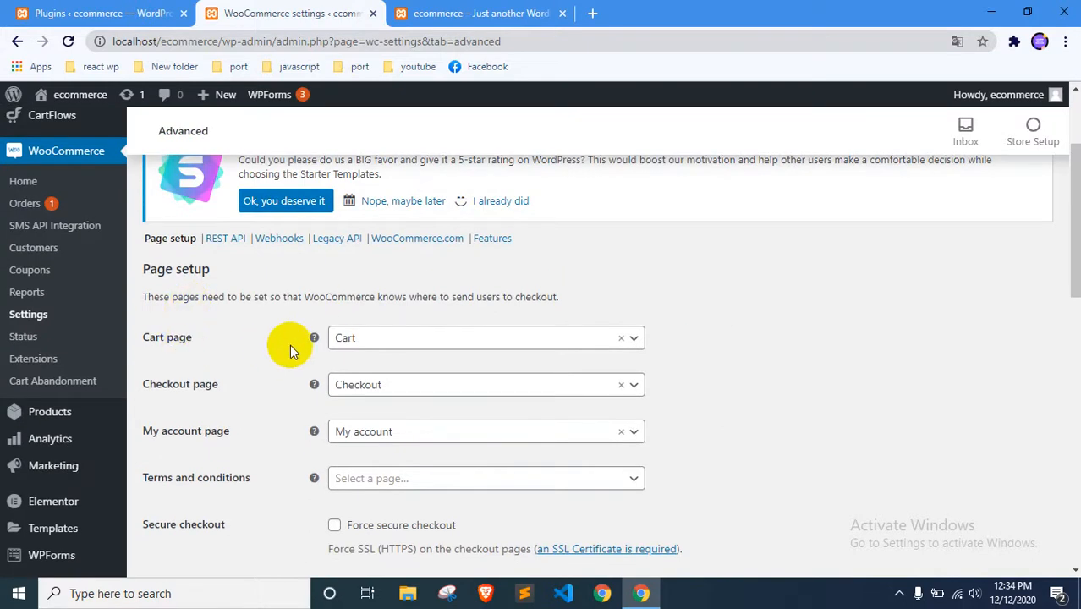
pyautogui.click(389, 337)
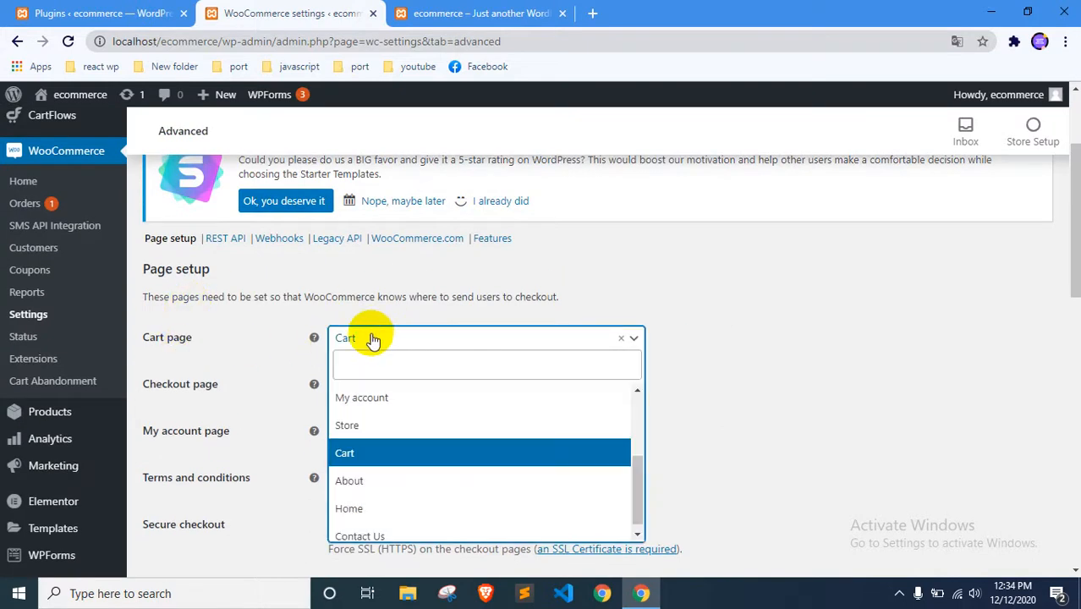
pyautogui.click(257, 396)
pyautogui.click(338, 387)
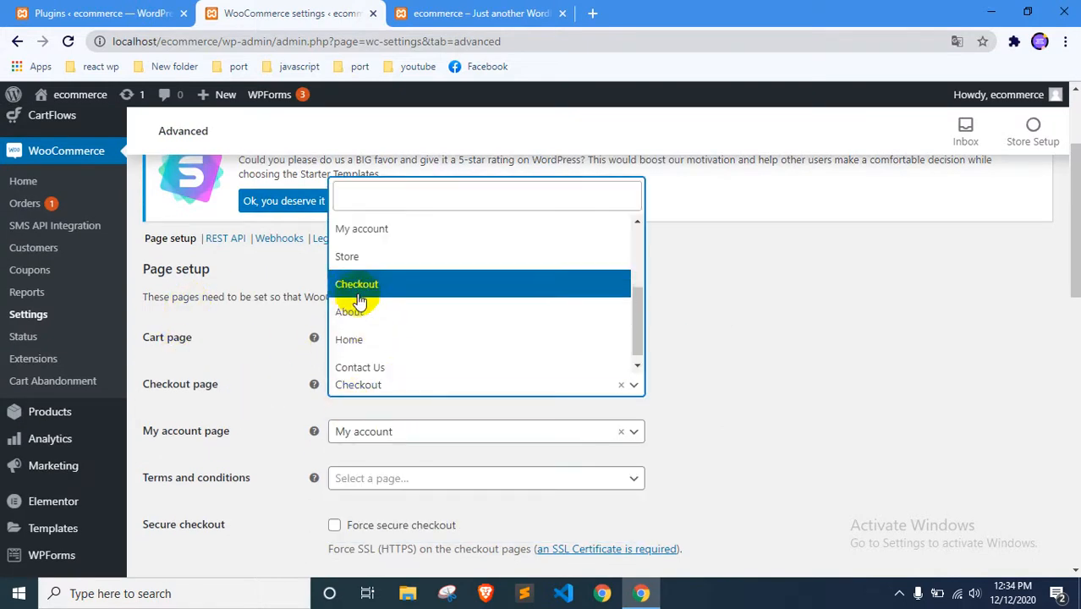
pyautogui.click(278, 333)
pyautogui.scroll(-1, 296, 406)
pyautogui.click(386, 354)
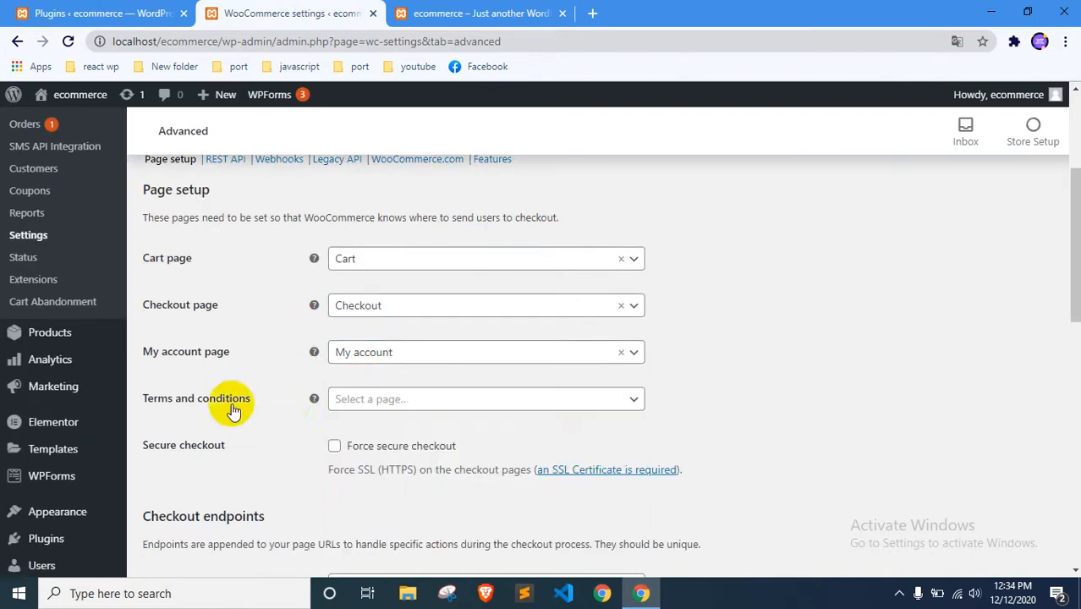
# Examine the Terms and conditions page choice, the secure checkout option and the checkout and account endpoints in the Advanced page setup
pyautogui.click(364, 401)
pyautogui.click(365, 404)
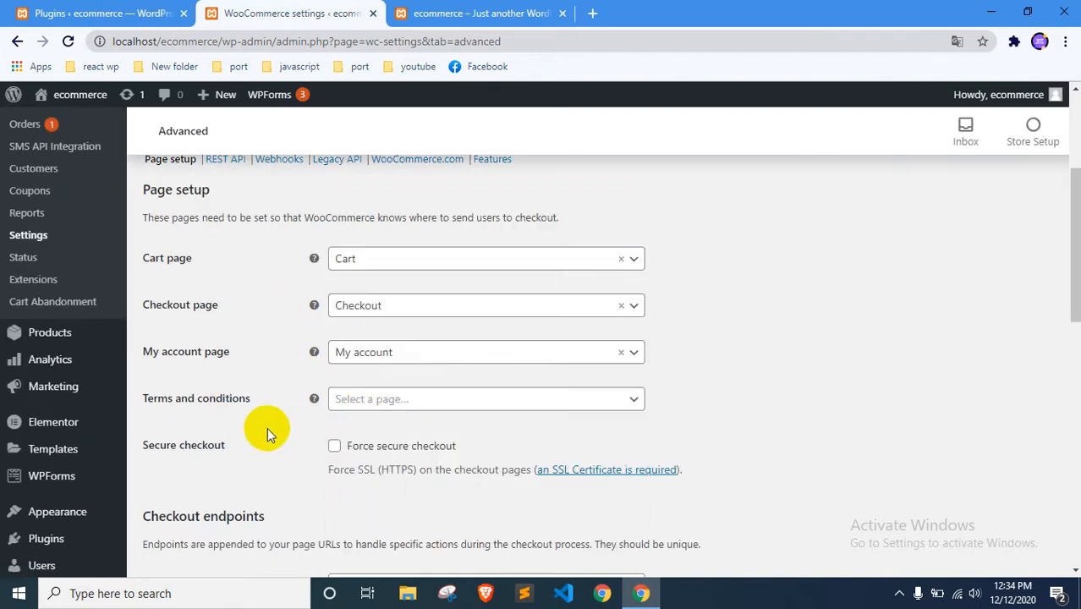
pyautogui.scroll(-2, 402, 391)
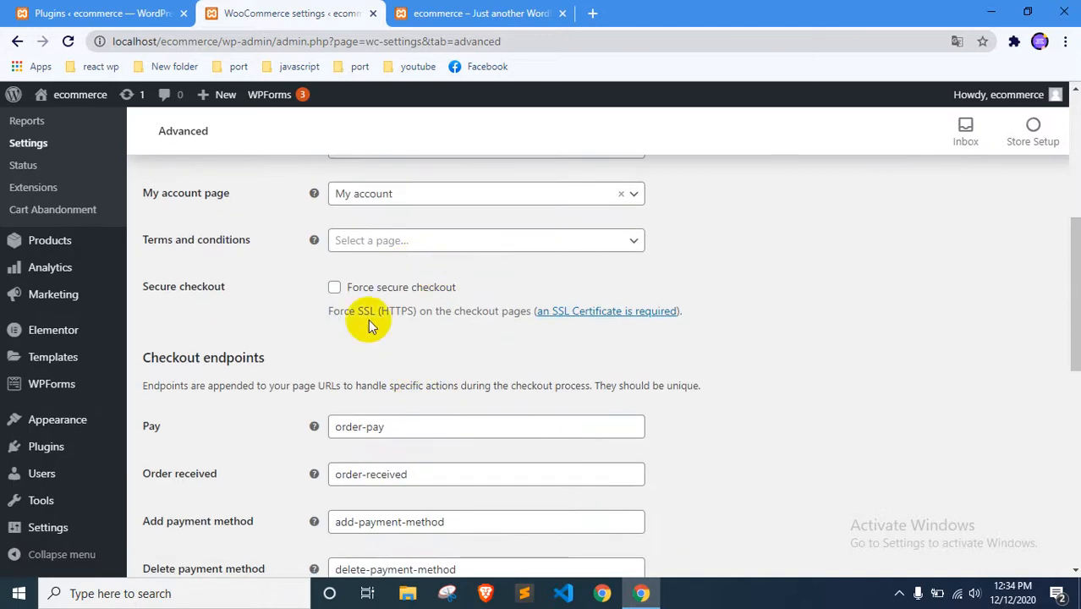
pyautogui.scroll(-5, 235, 423)
pyautogui.scroll(3, 239, 465)
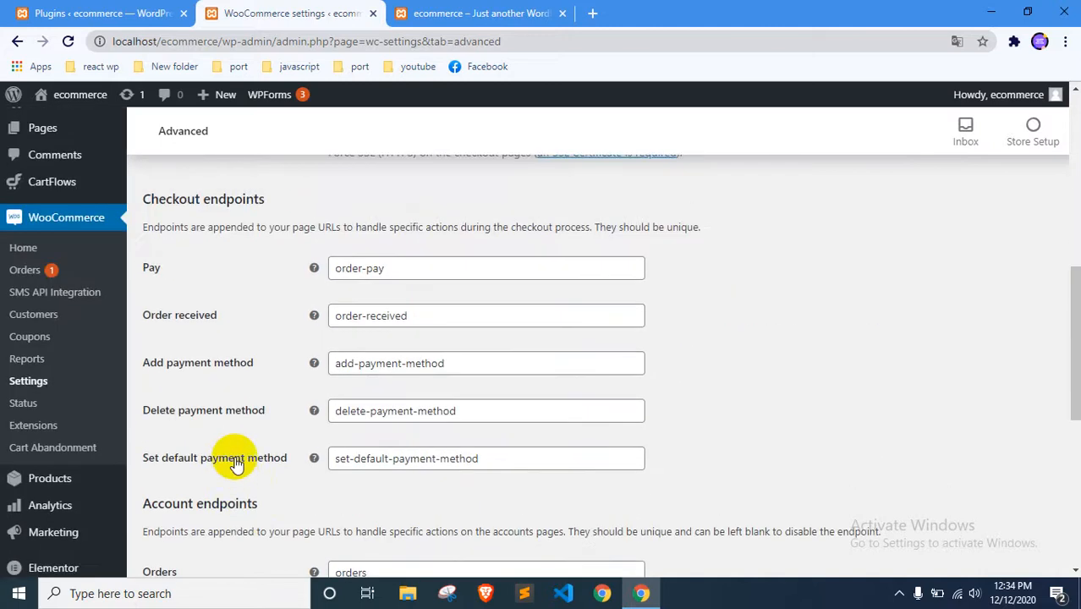
pyautogui.scroll(-5, 213, 389)
pyautogui.scroll(12, 218, 419)
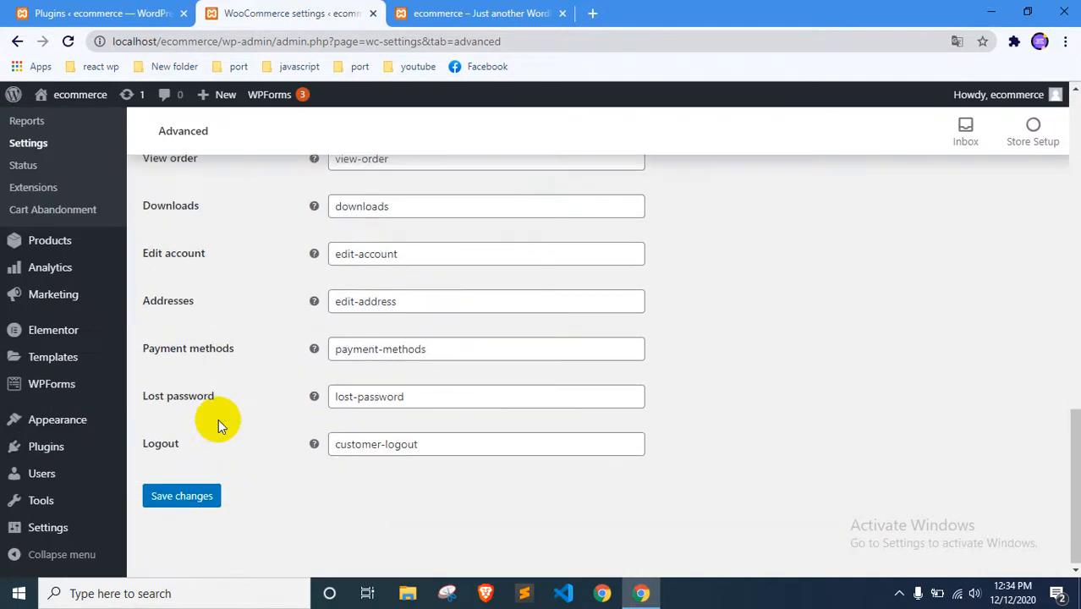
pyautogui.scroll(-2, 526, 367)
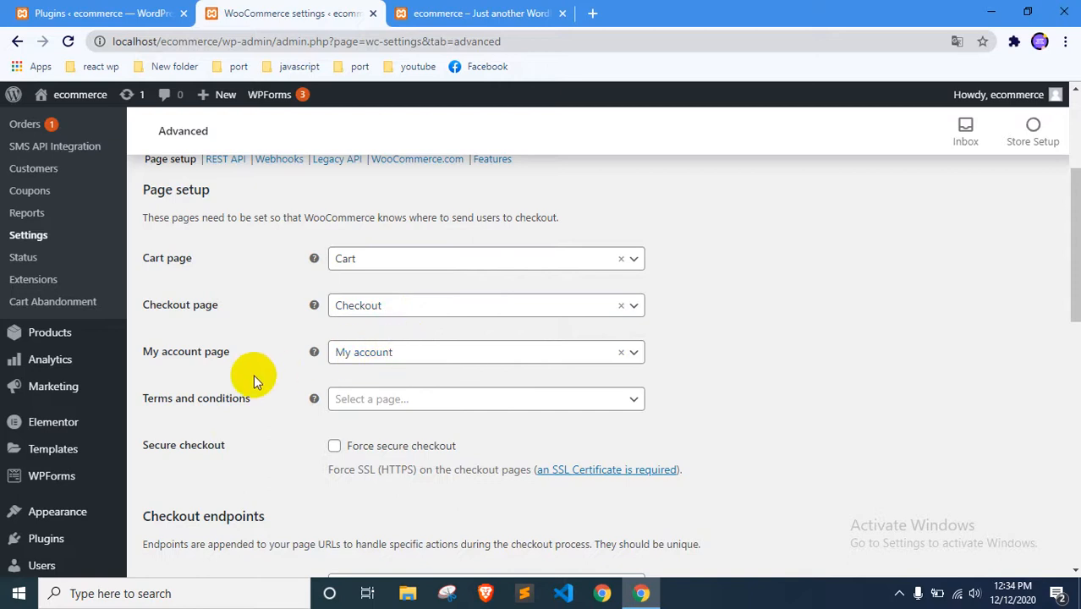
pyautogui.scroll(-9, 254, 375)
pyautogui.scroll(3, 254, 374)
pyautogui.scroll(10, 254, 375)
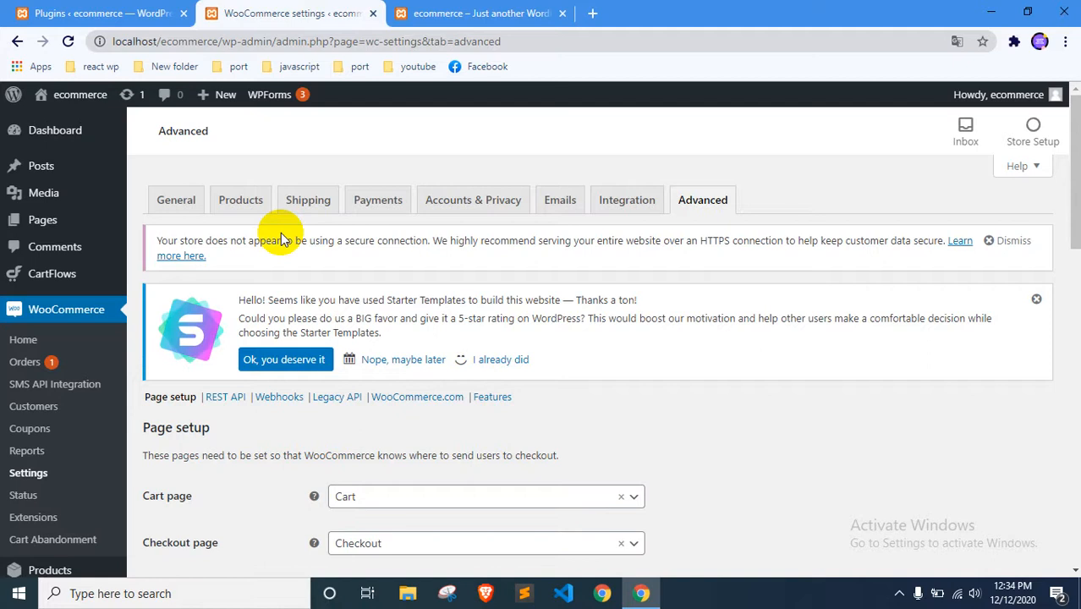
pyautogui.scroll(-4, 283, 240)
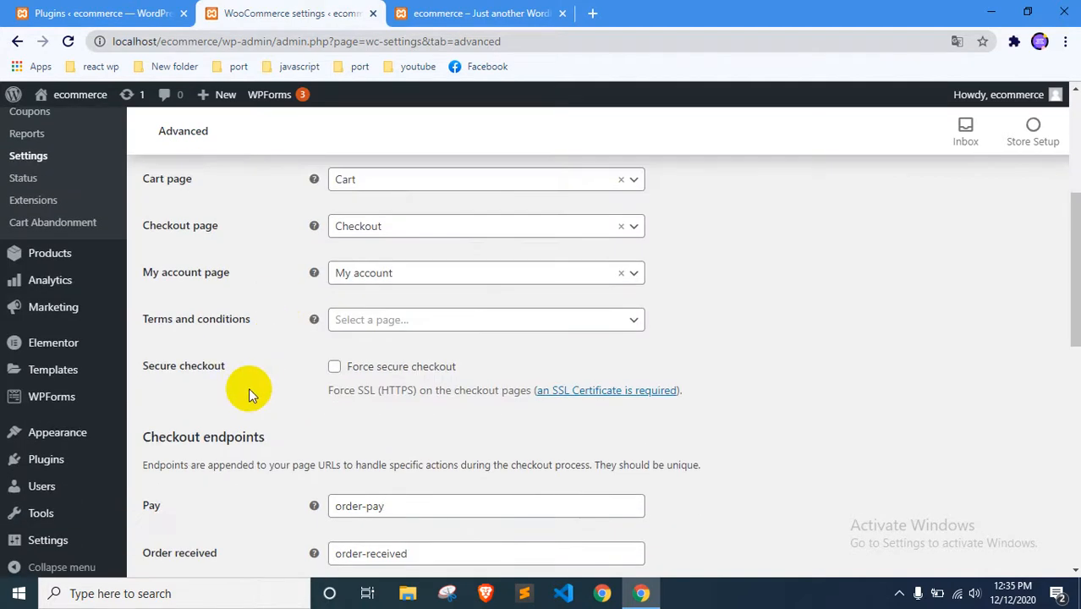
pyautogui.scroll(4, 249, 387)
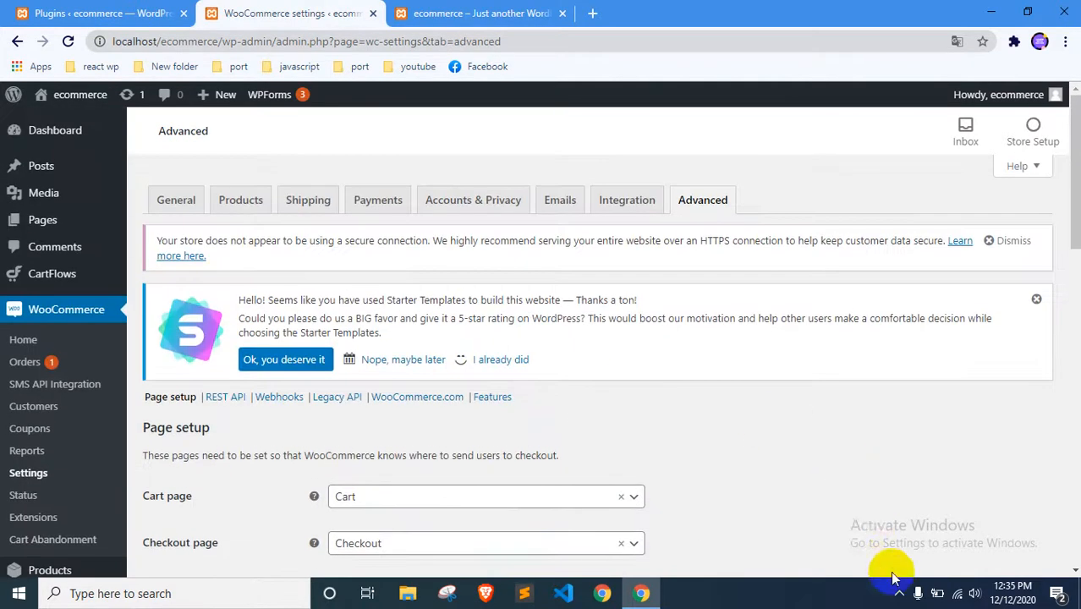